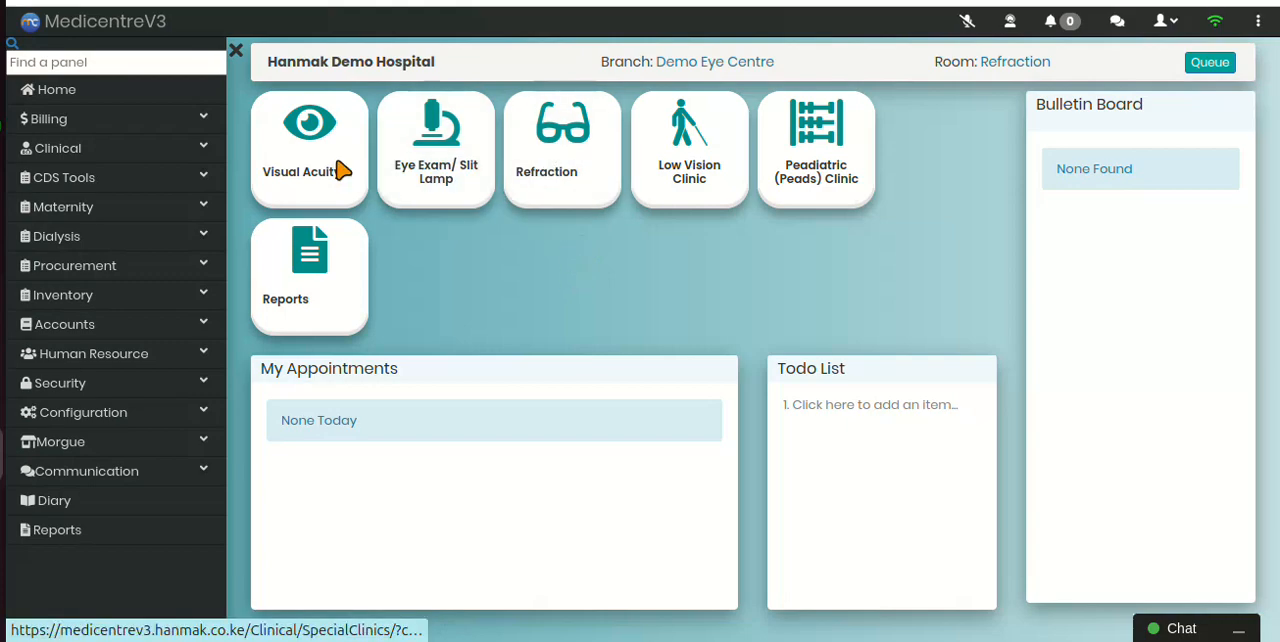
# Step: Open the Refraction clinic from the clinical module's Special Clinics
pyautogui.click(194, 151)
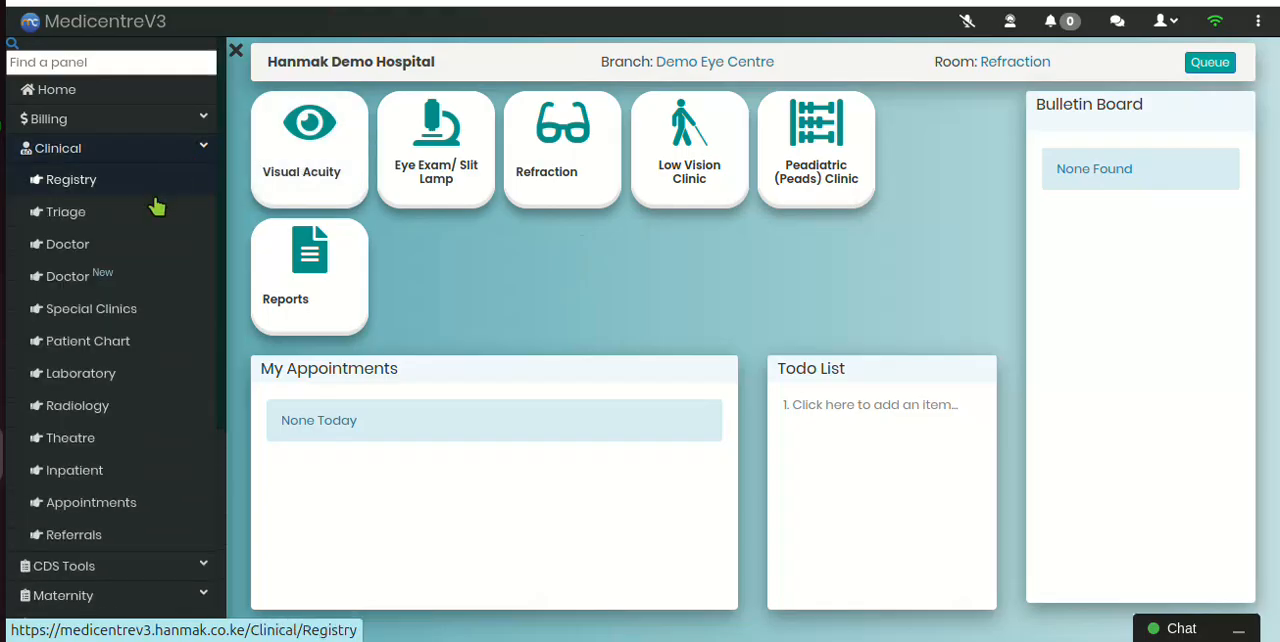
pyautogui.click(122, 310)
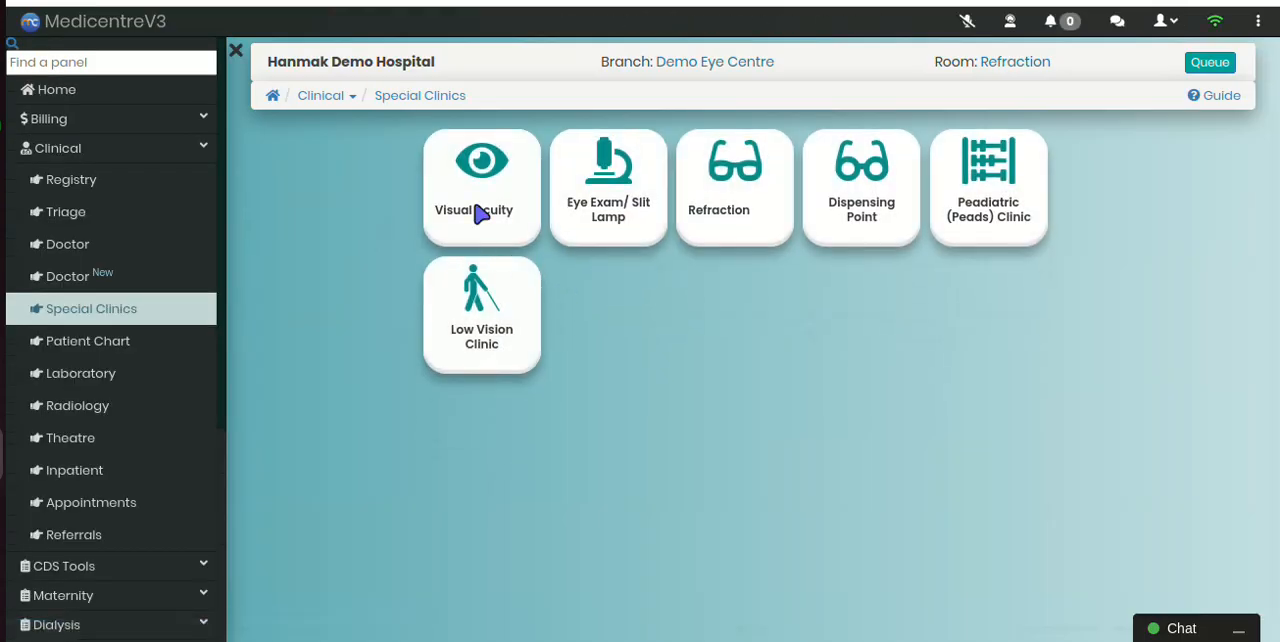
pyautogui.click(755, 237)
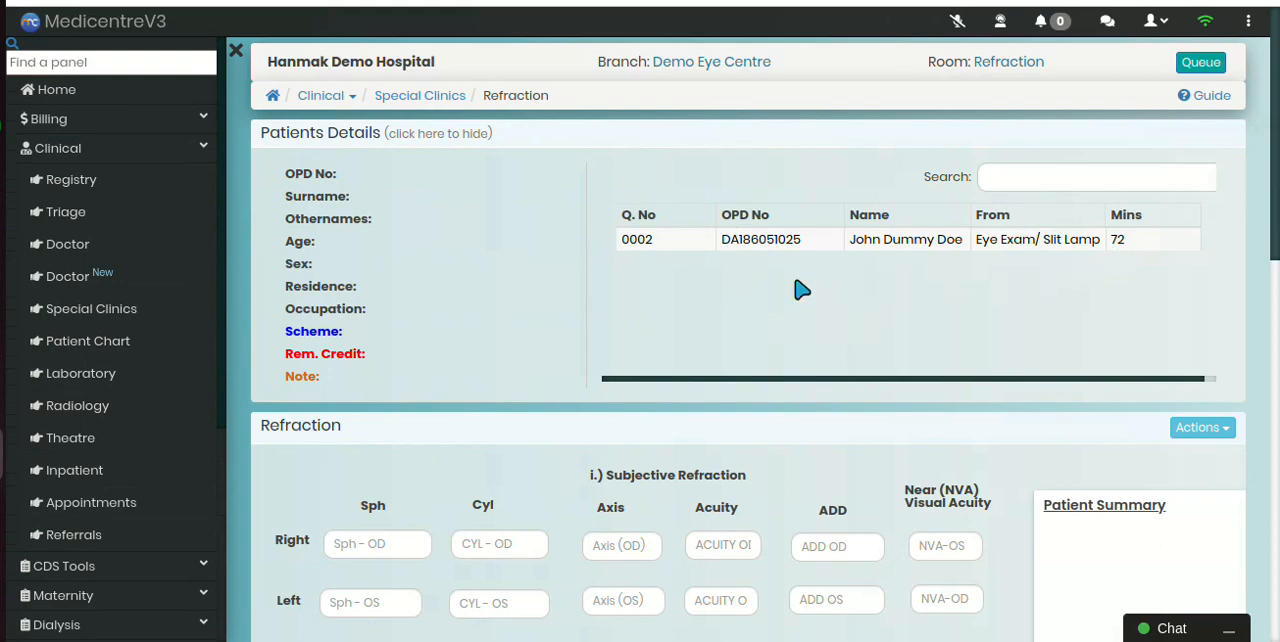
# Step: Hide the side navigation and select the queued patient sent from Eye Exam/ Slit Lamp
pyautogui.scroll(-6, 674, 385)
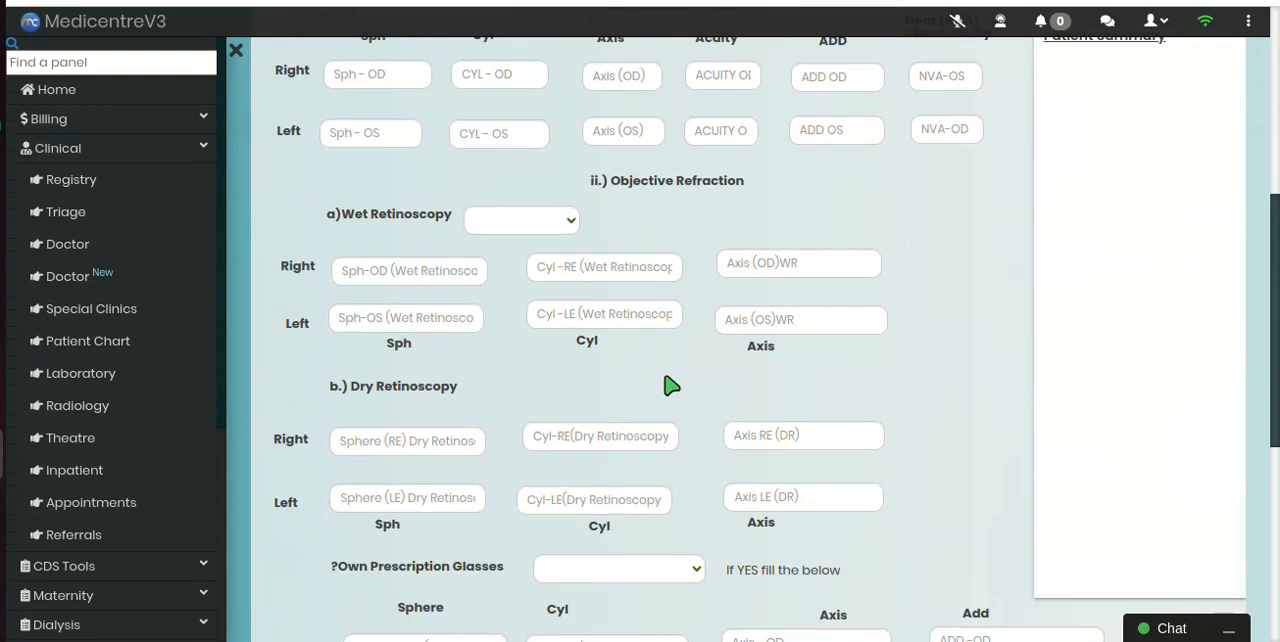
pyautogui.scroll(10, 663, 374)
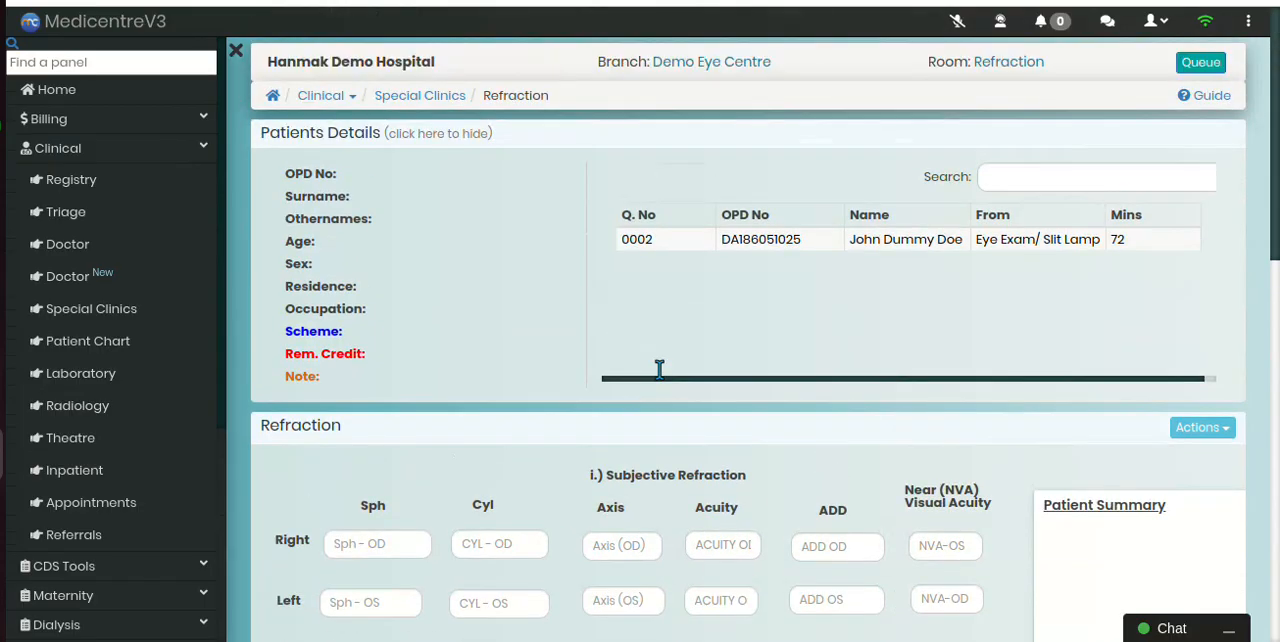
pyautogui.click(236, 51)
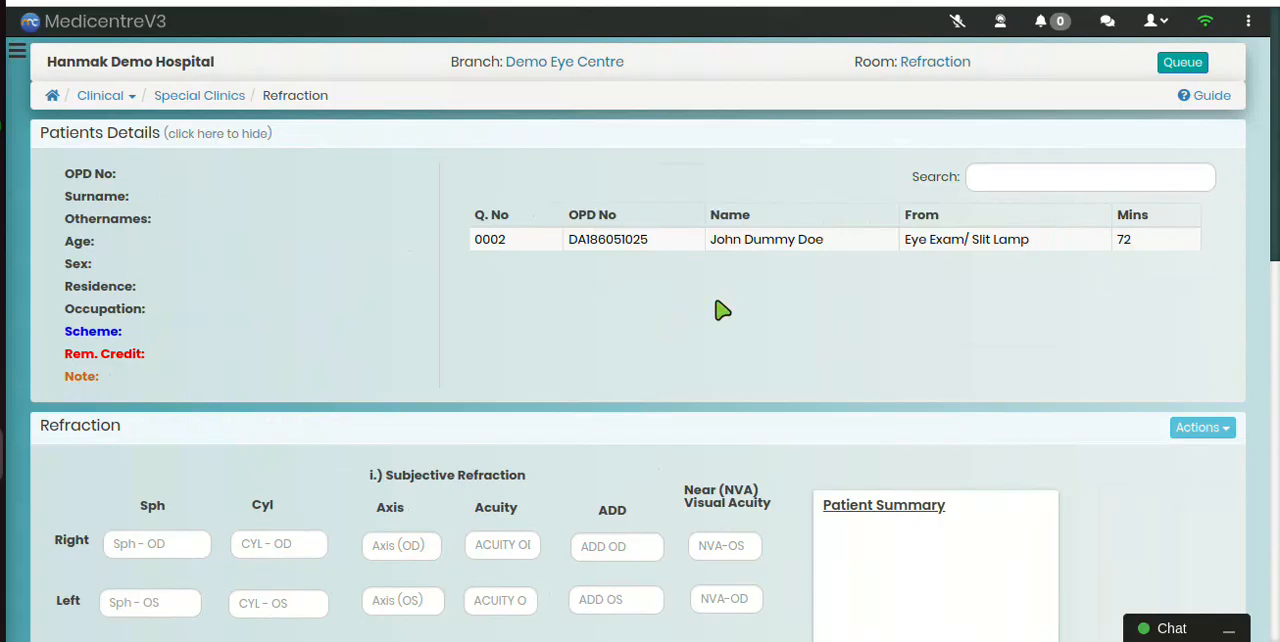
pyautogui.click(665, 247)
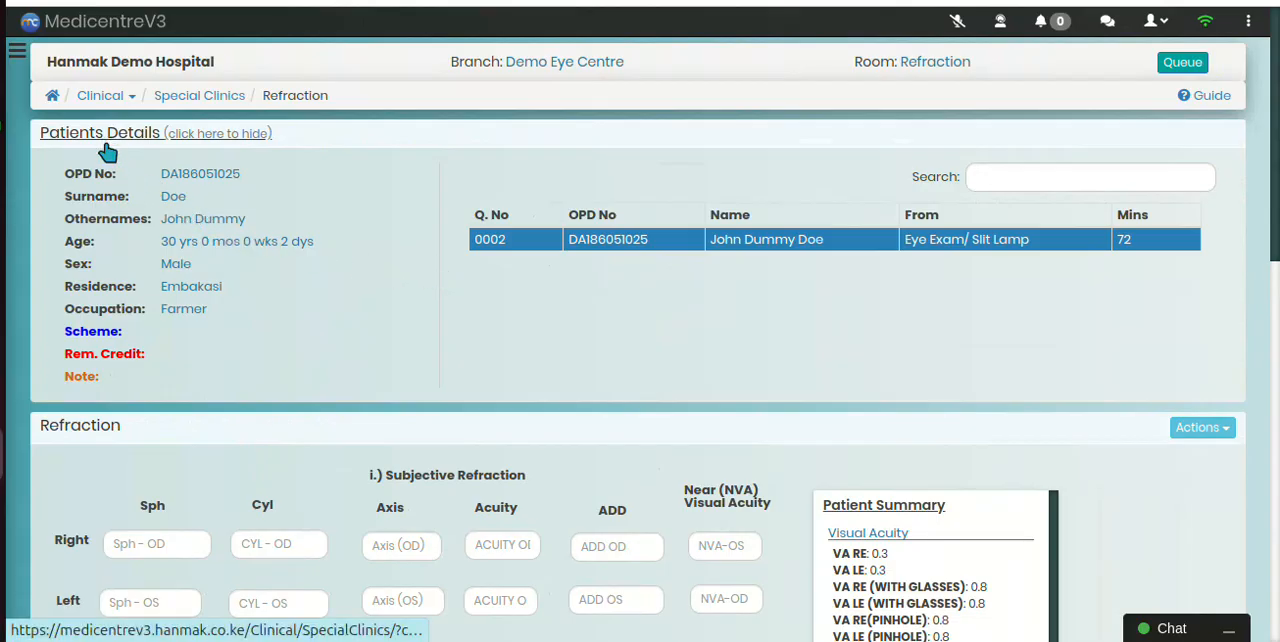
# Step: Examine the patient summary and the subjective, objective and own-glasses sections of the refraction form
pyautogui.scroll(-1, 894, 465)
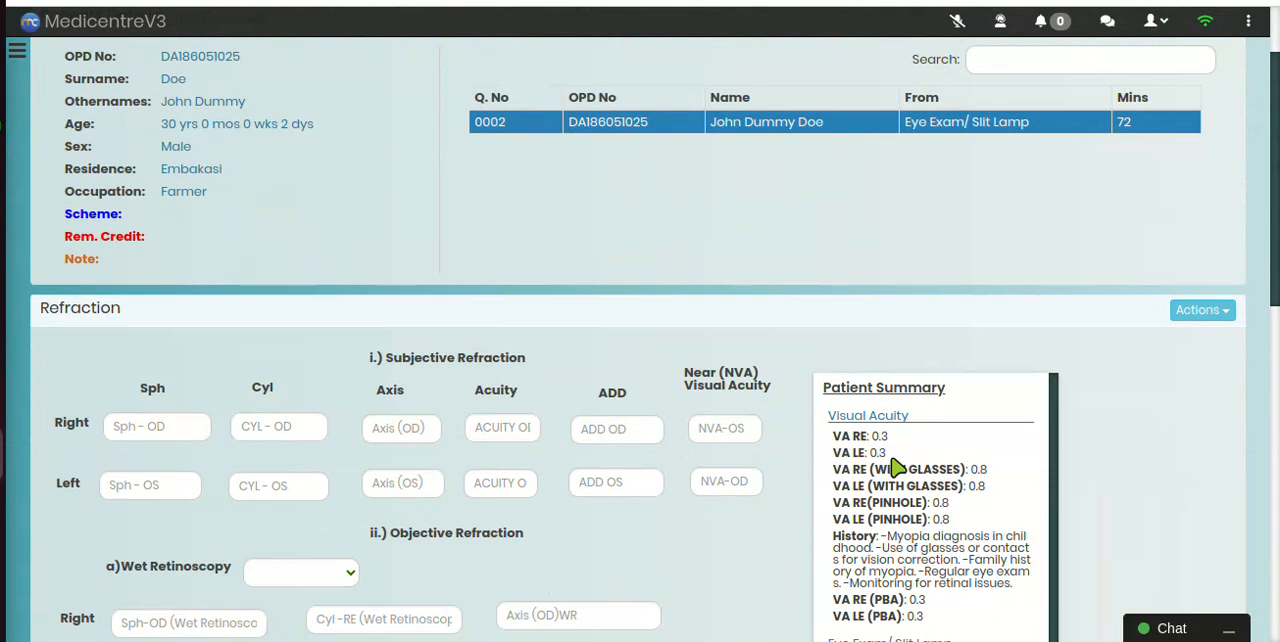
pyautogui.scroll(-2, 1100, 485)
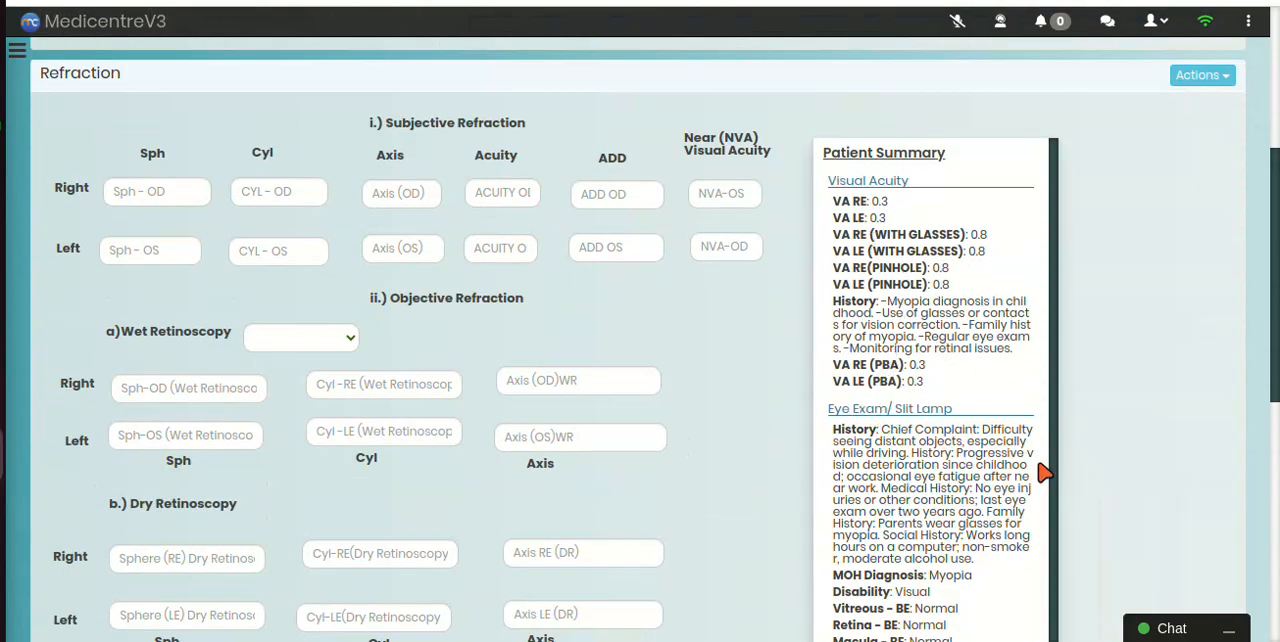
pyautogui.scroll(-1, 992, 482)
pyautogui.scroll(-3, 996, 488)
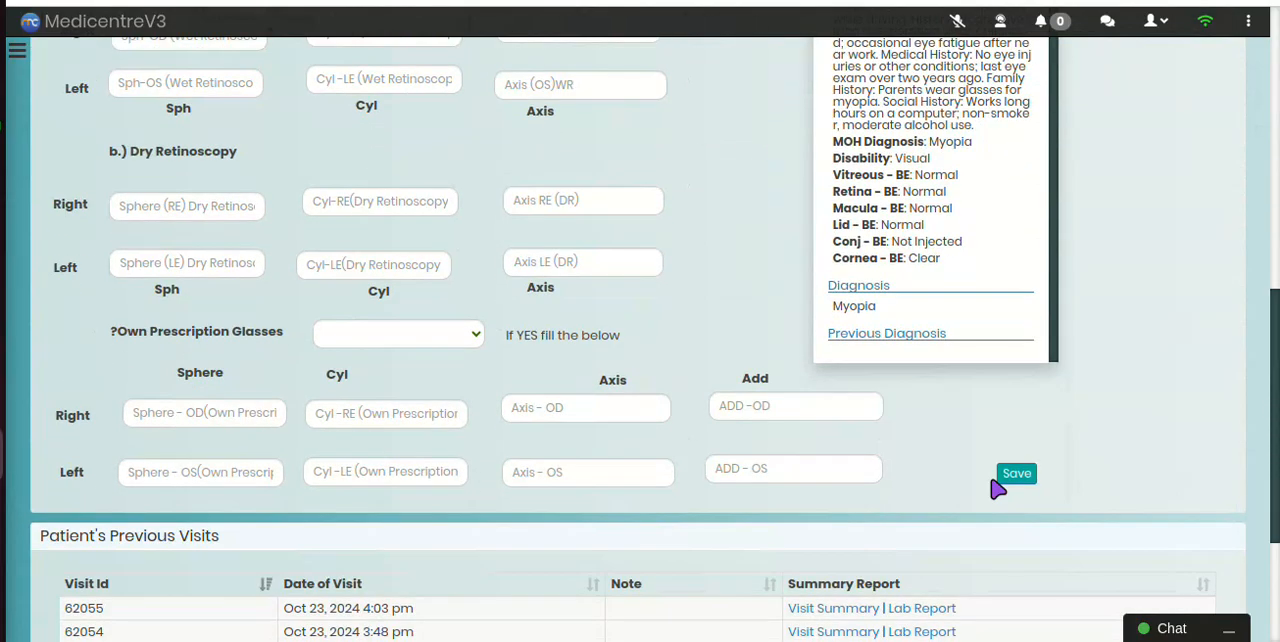
pyautogui.scroll(1, 996, 488)
pyautogui.scroll(2, 996, 488)
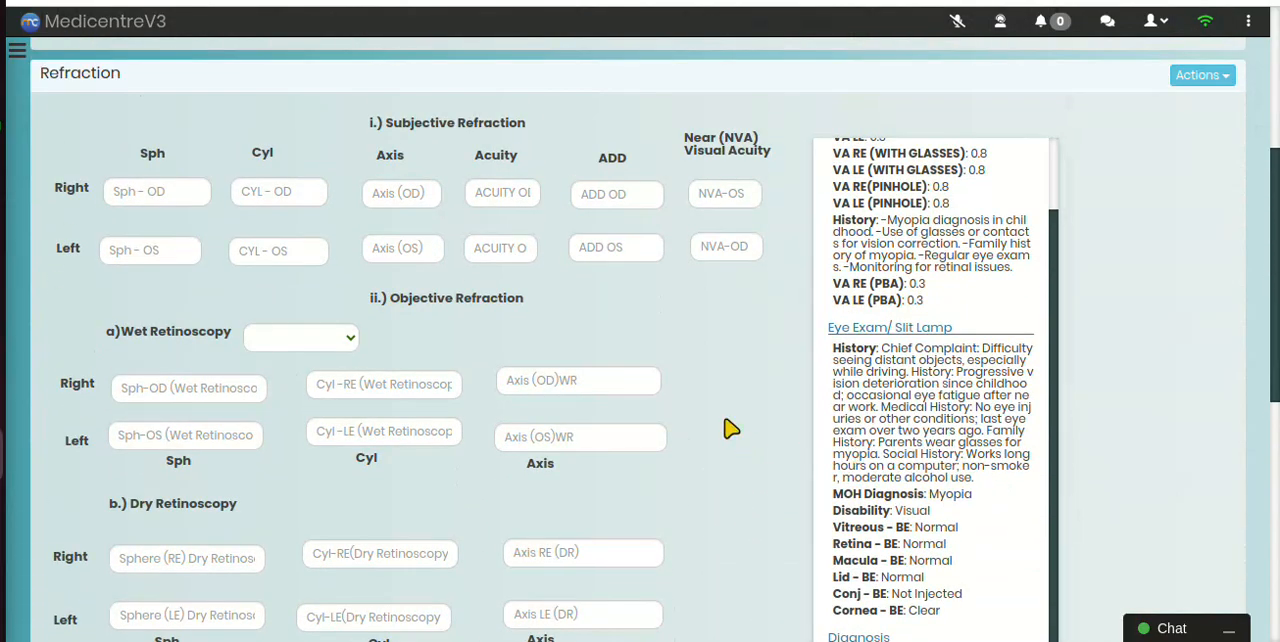
pyautogui.scroll(-1, 654, 203)
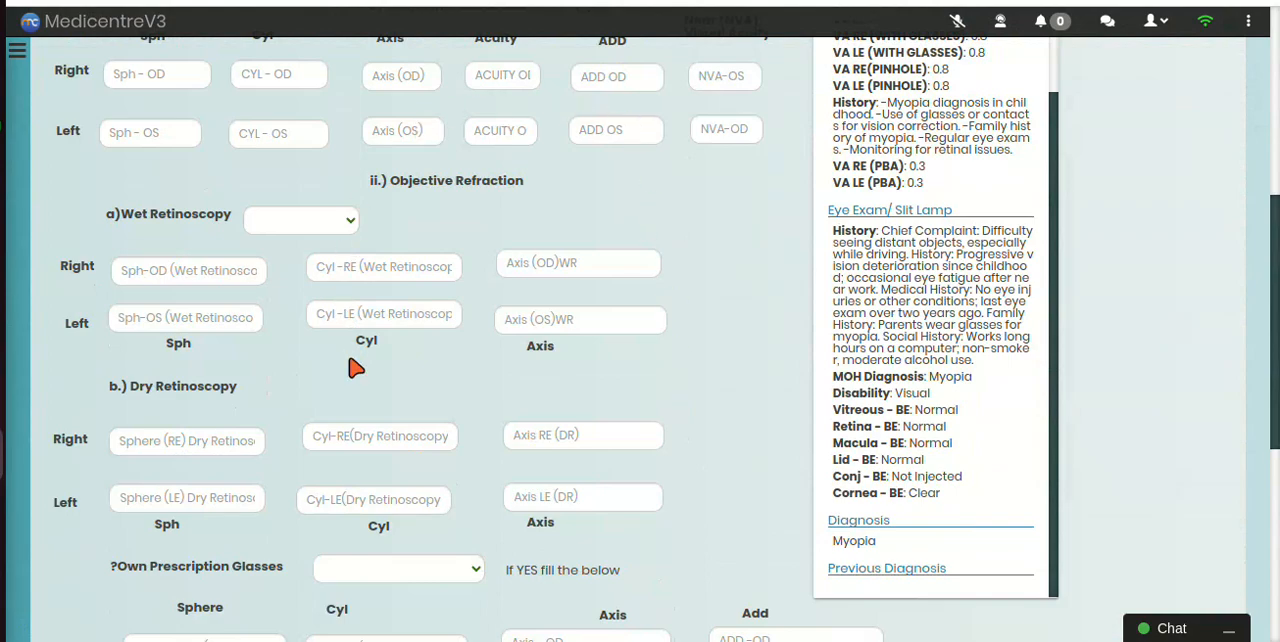
pyautogui.scroll(-1, 352, 366)
pyautogui.scroll(-2, 352, 366)
pyautogui.scroll(4, 354, 365)
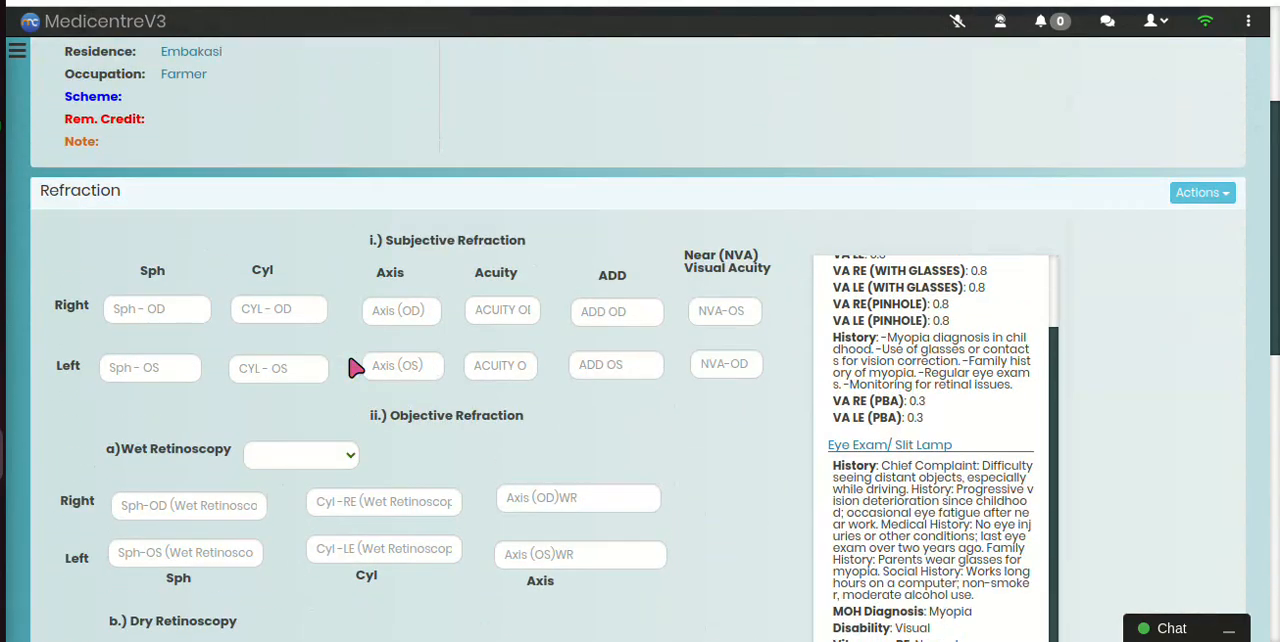
# Step: Open the patient's Optical Prescription form and review the subjective sphere options for both eyes
pyautogui.click(1192, 203)
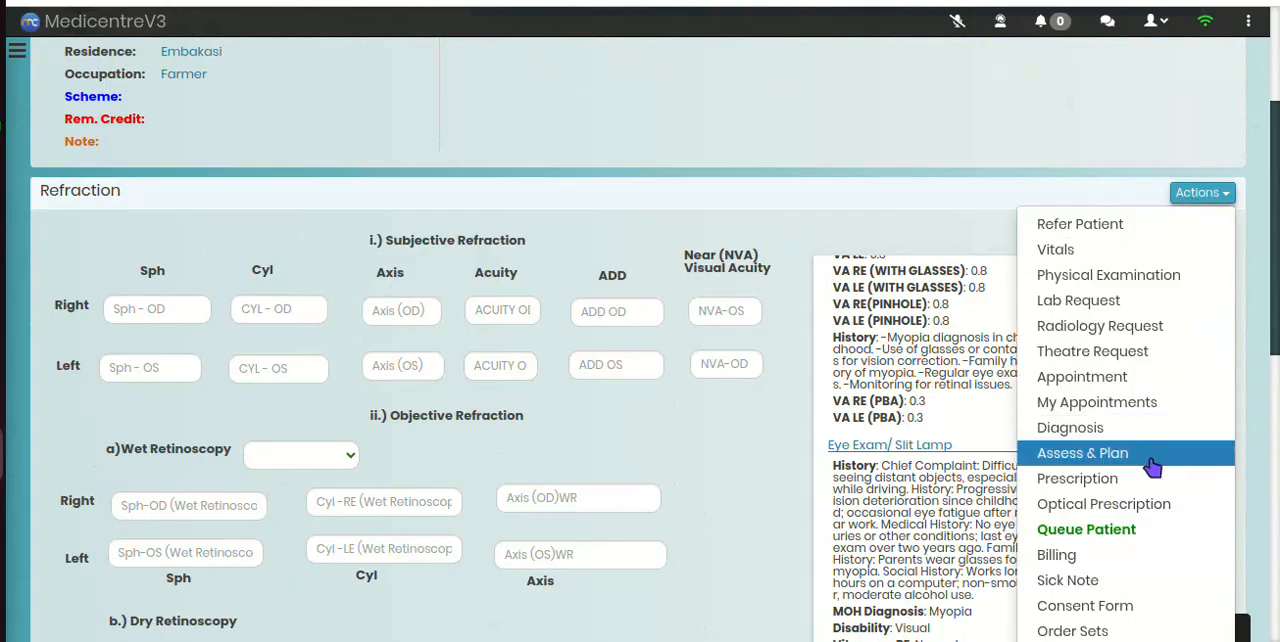
pyautogui.click(1150, 506)
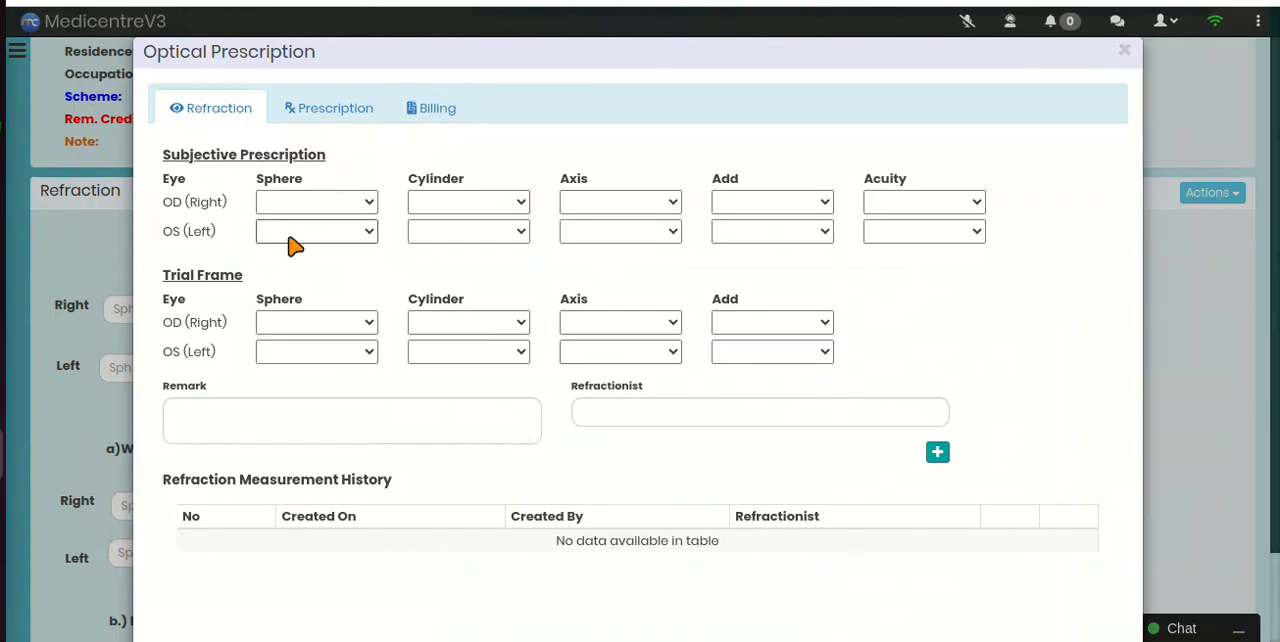
pyautogui.click(297, 209)
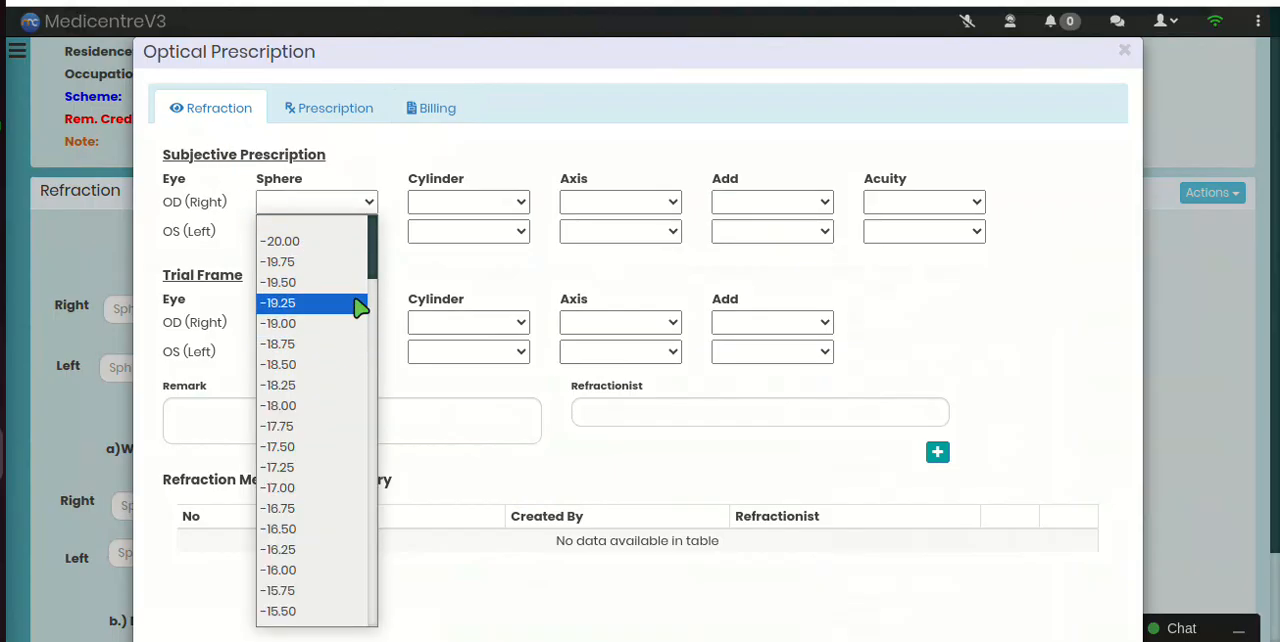
pyautogui.click(419, 279)
pyautogui.click(352, 236)
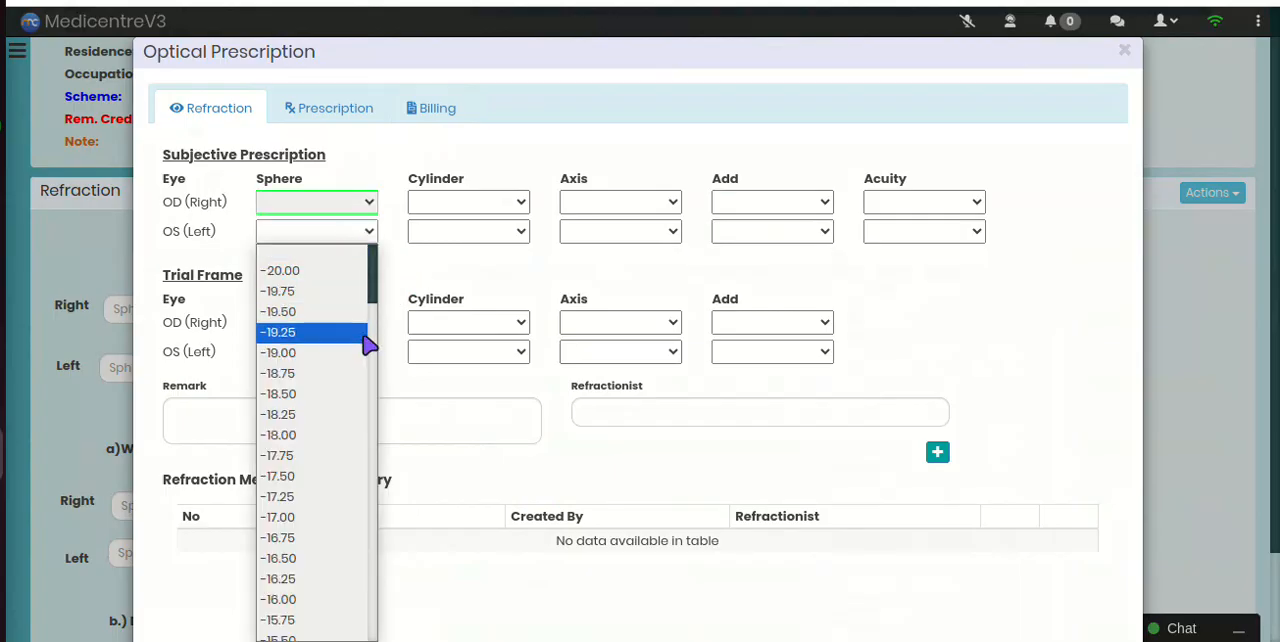
pyautogui.click(414, 271)
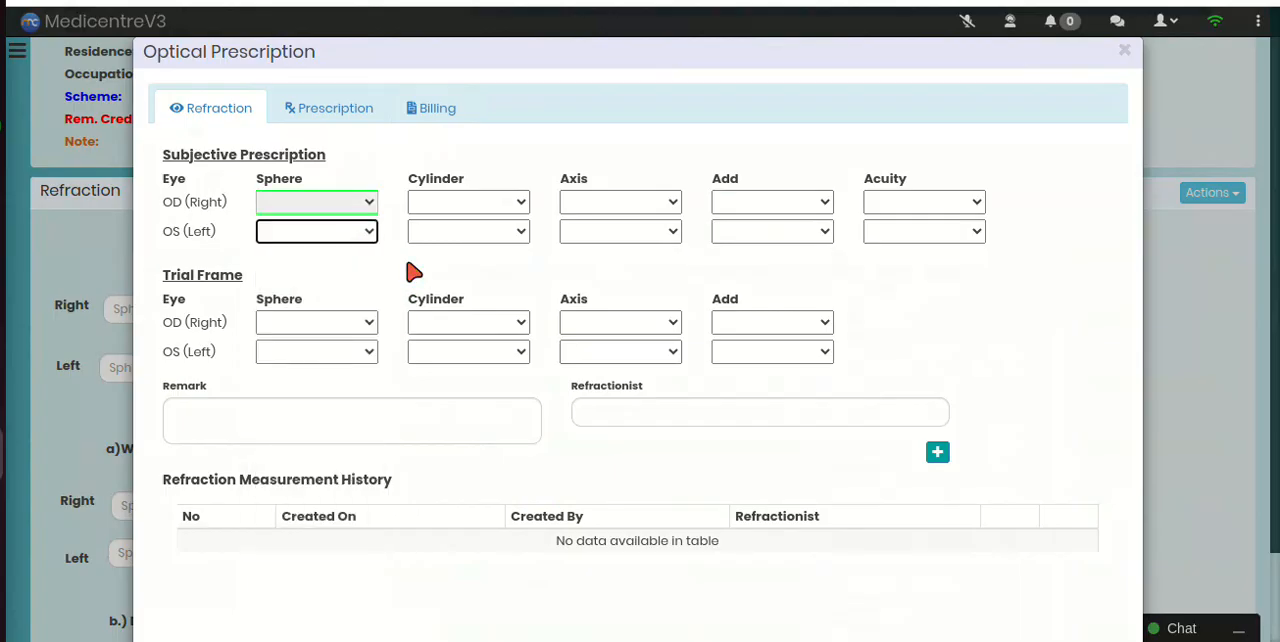
# Step: Review the subjective prescription's cylinder options for the right and left eyes without choosing a value
pyautogui.click(470, 202)
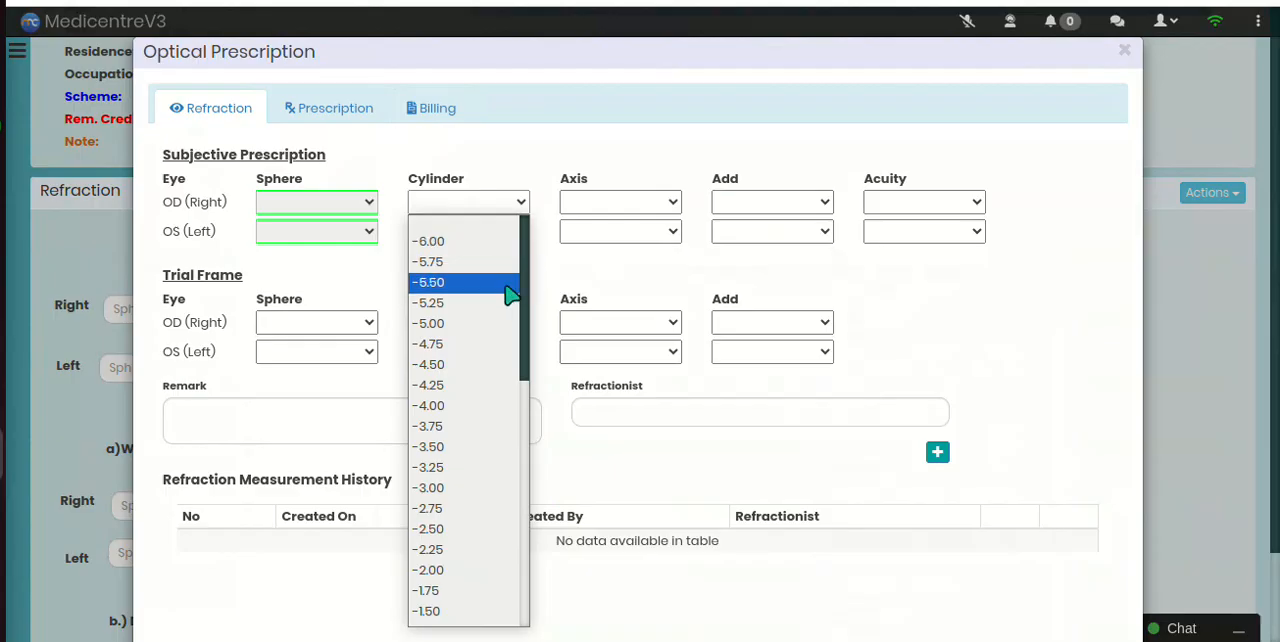
pyautogui.scroll(-6, 500, 297)
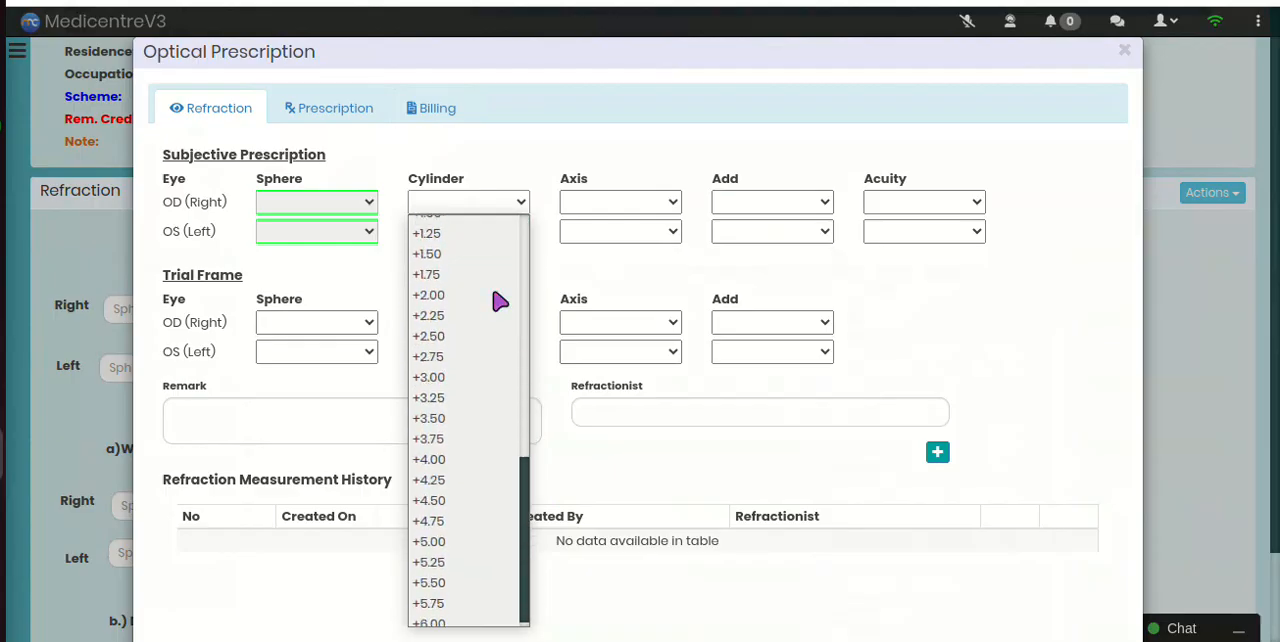
pyautogui.click(558, 270)
pyautogui.click(490, 236)
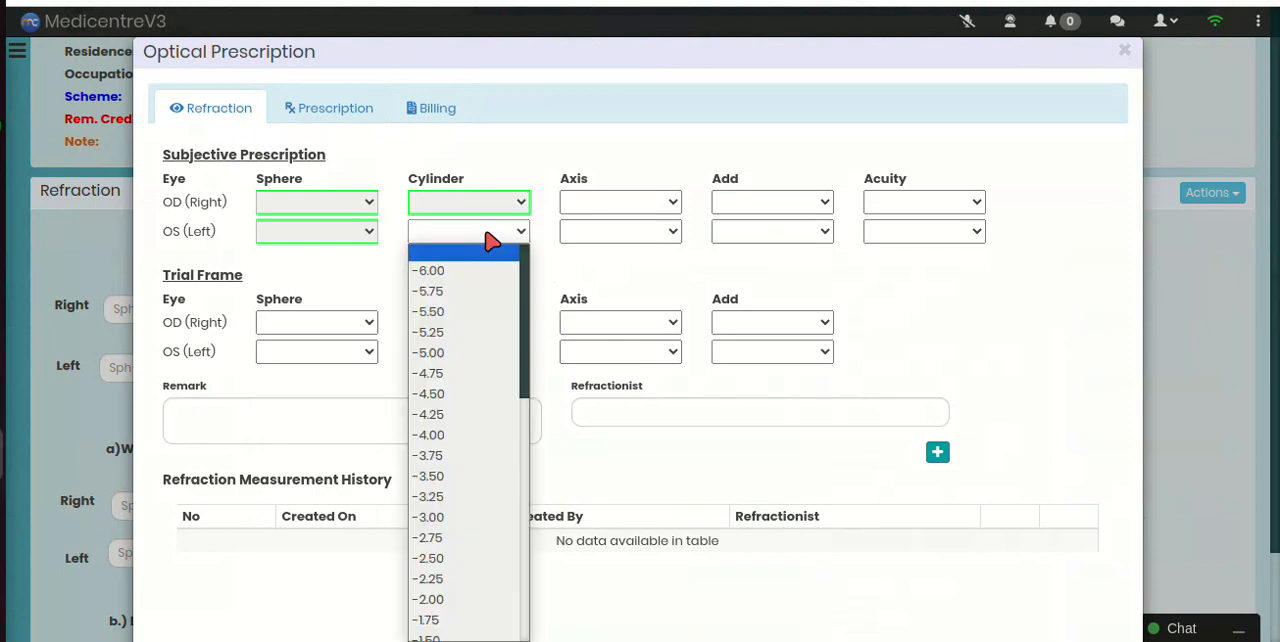
pyautogui.click(565, 269)
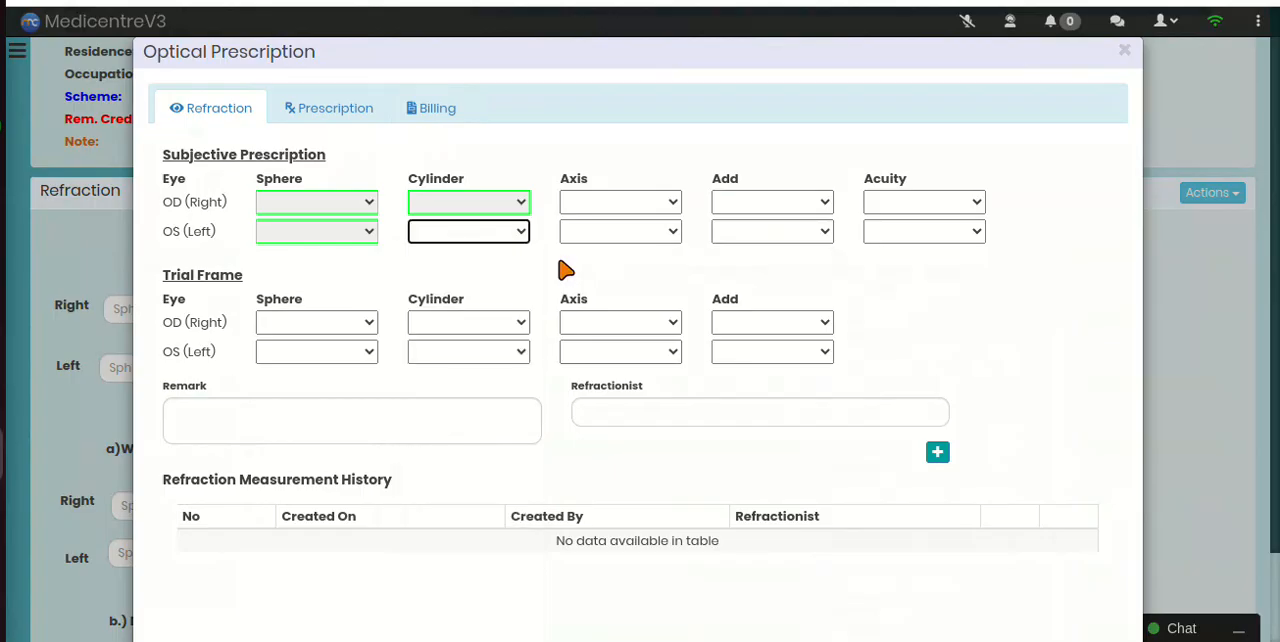
# Step: Review the full range of subjective axis options for the right and left eyes without choosing a value
pyautogui.click(612, 205)
pyautogui.scroll(-10, 651, 294)
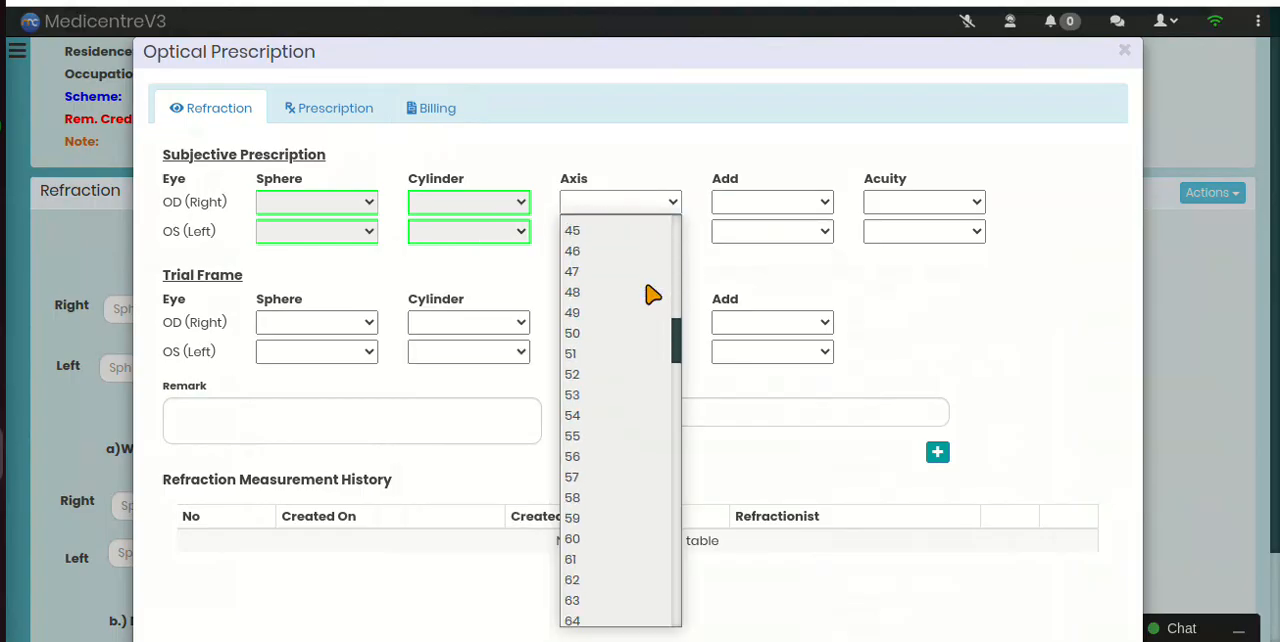
pyautogui.moveTo(680, 358); pyautogui.dragTo(690, 638)
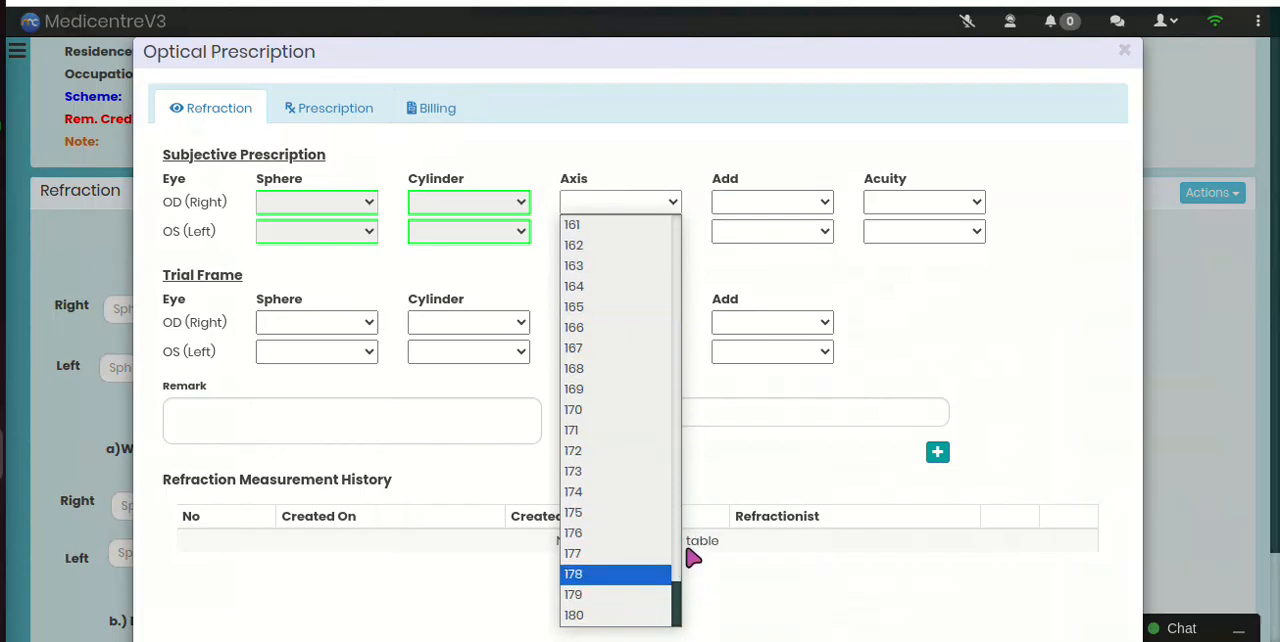
pyautogui.click(708, 399)
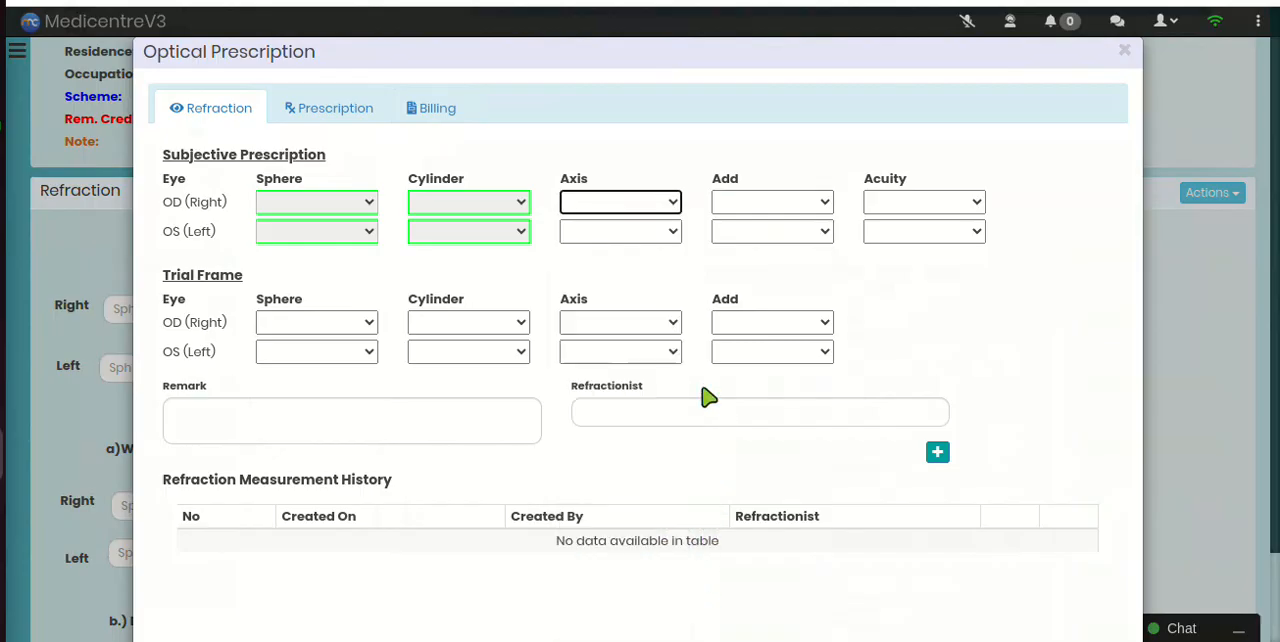
pyautogui.click(615, 236)
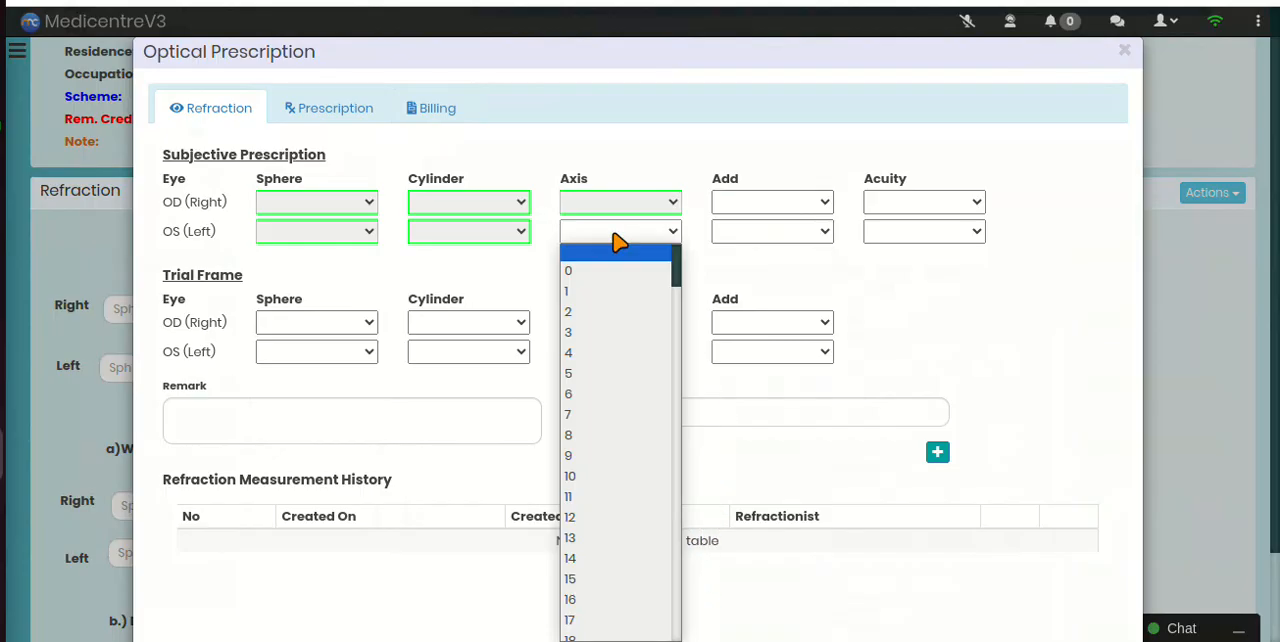
pyautogui.click(743, 271)
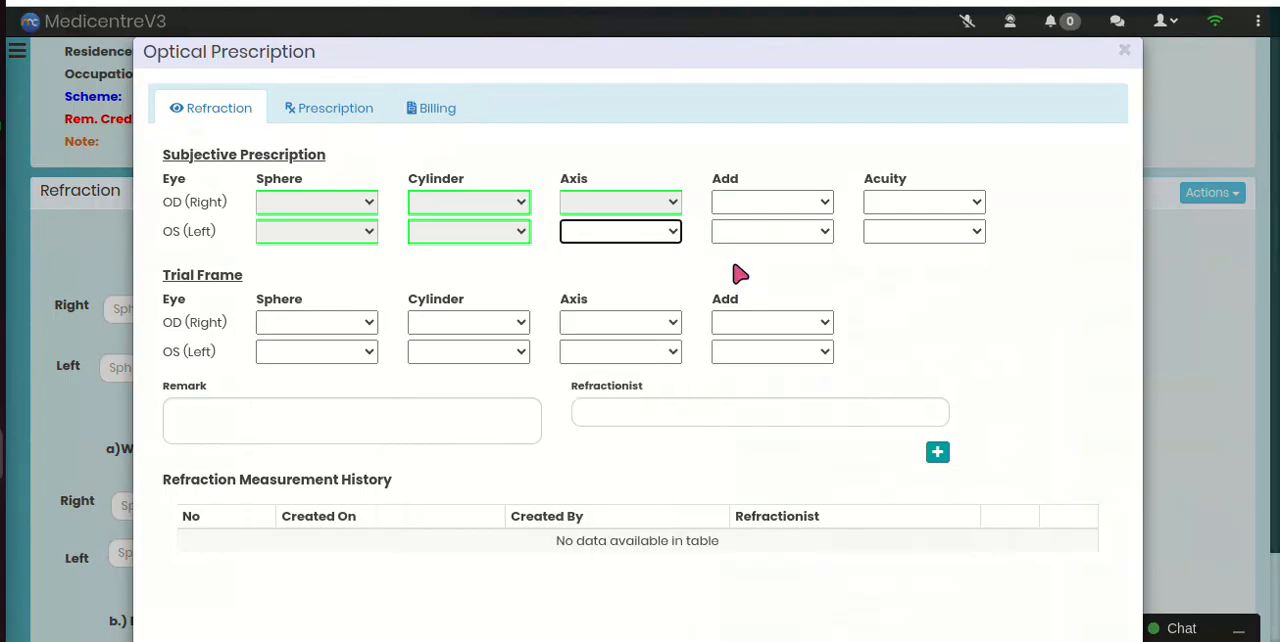
# Step: Review the subjective prescription's Add options for both eyes without choosing a value
pyautogui.click(753, 209)
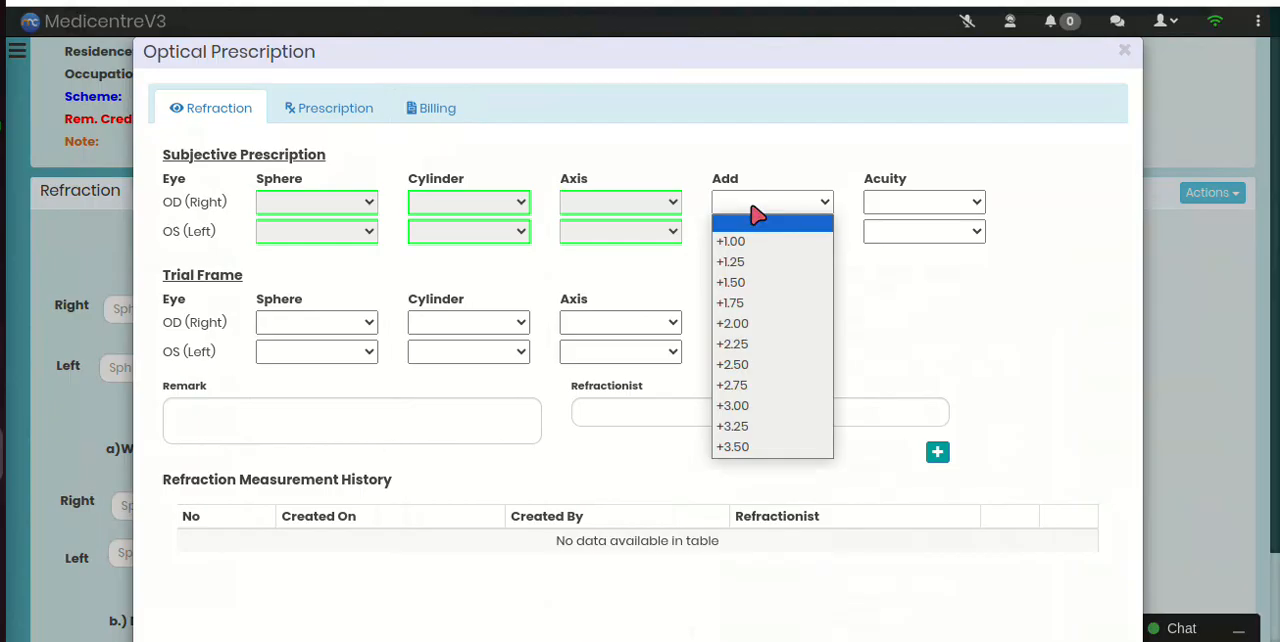
pyautogui.click(897, 286)
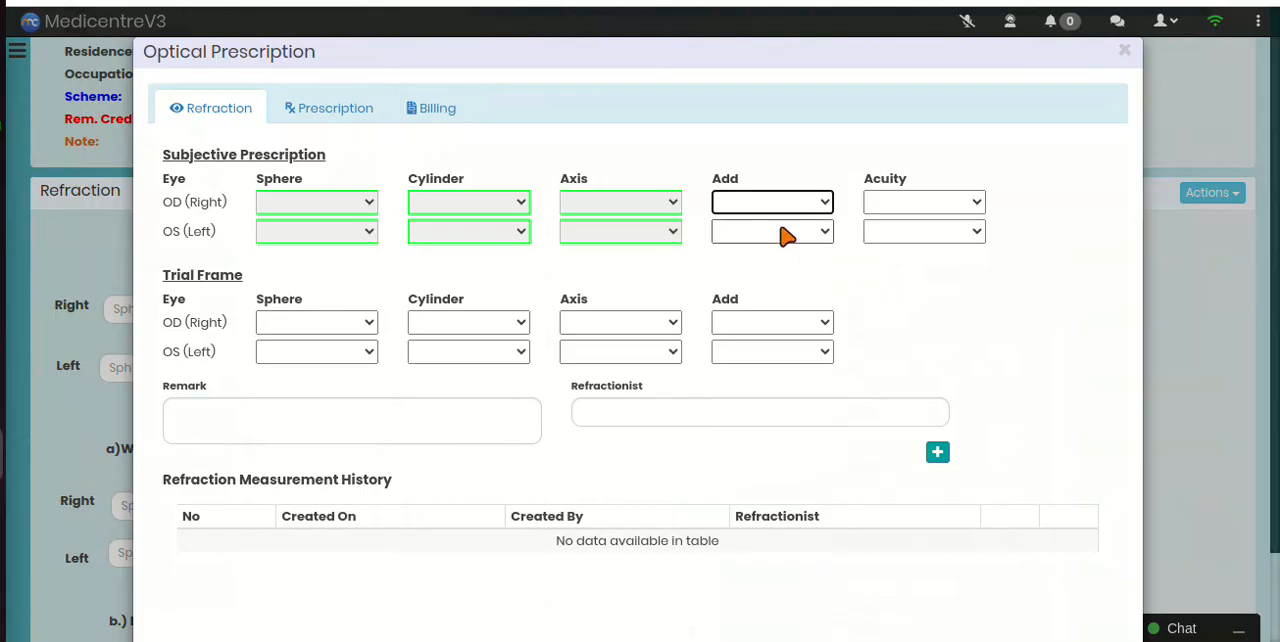
pyautogui.click(786, 234)
pyautogui.click(905, 277)
# Step: Set the subjective prescription's acuity to 20/20 for both the right and left eyes
pyautogui.click(912, 205)
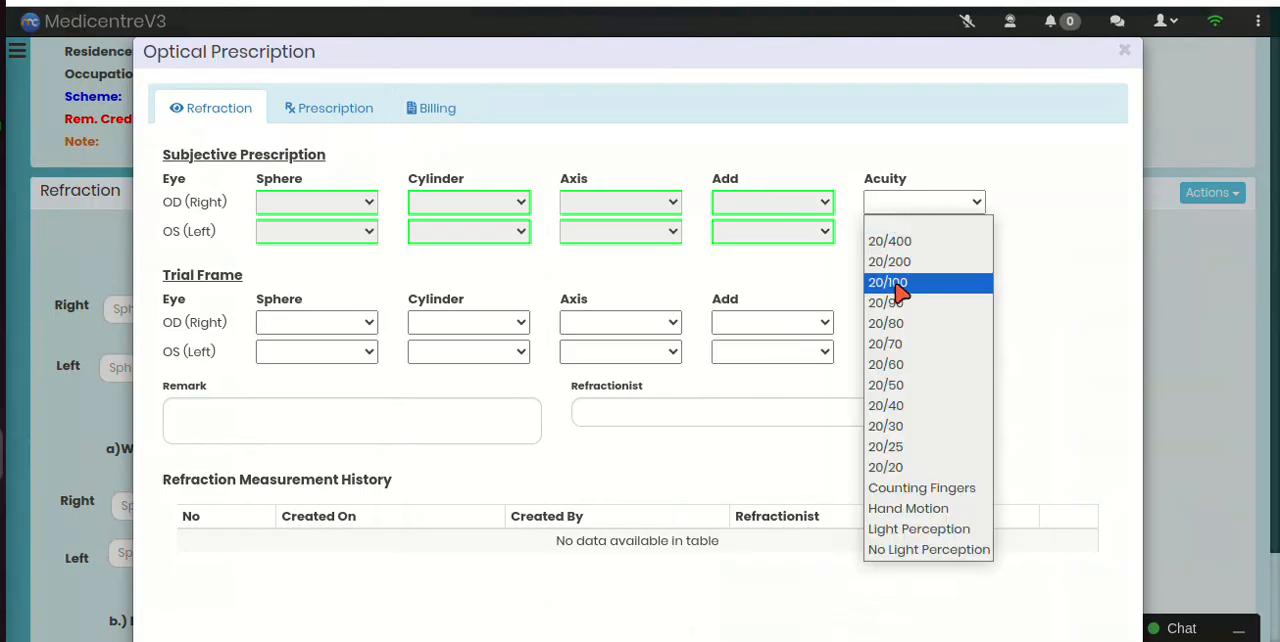
pyautogui.click(900, 467)
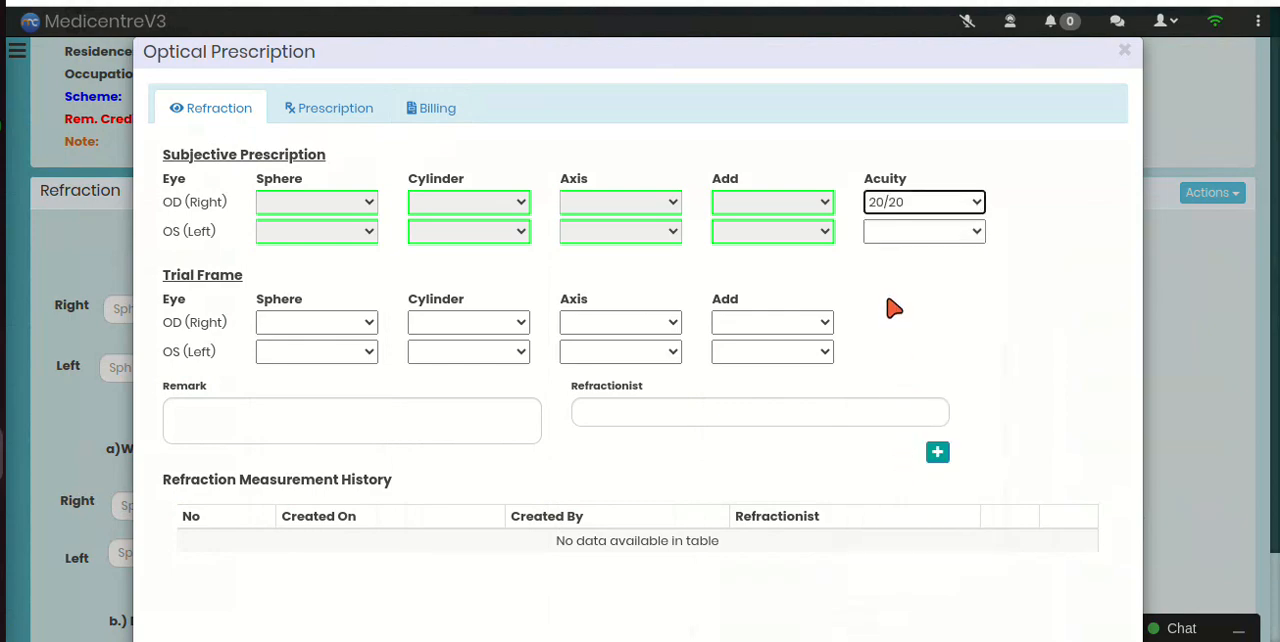
pyautogui.click(908, 234)
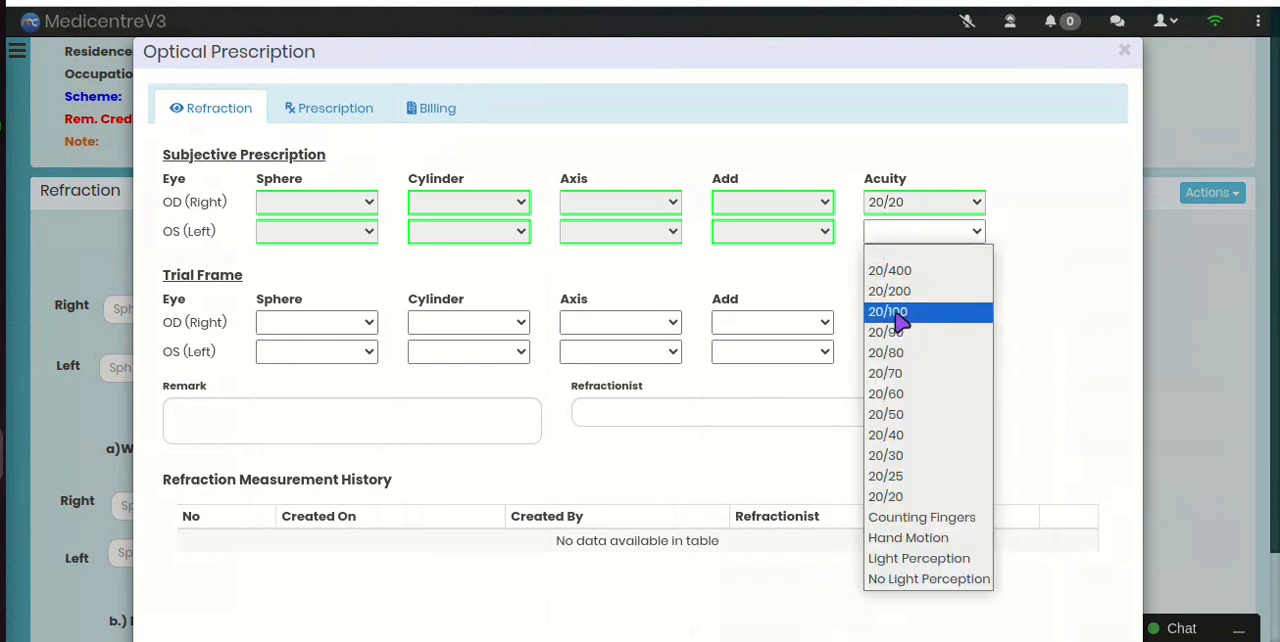
pyautogui.click(893, 497)
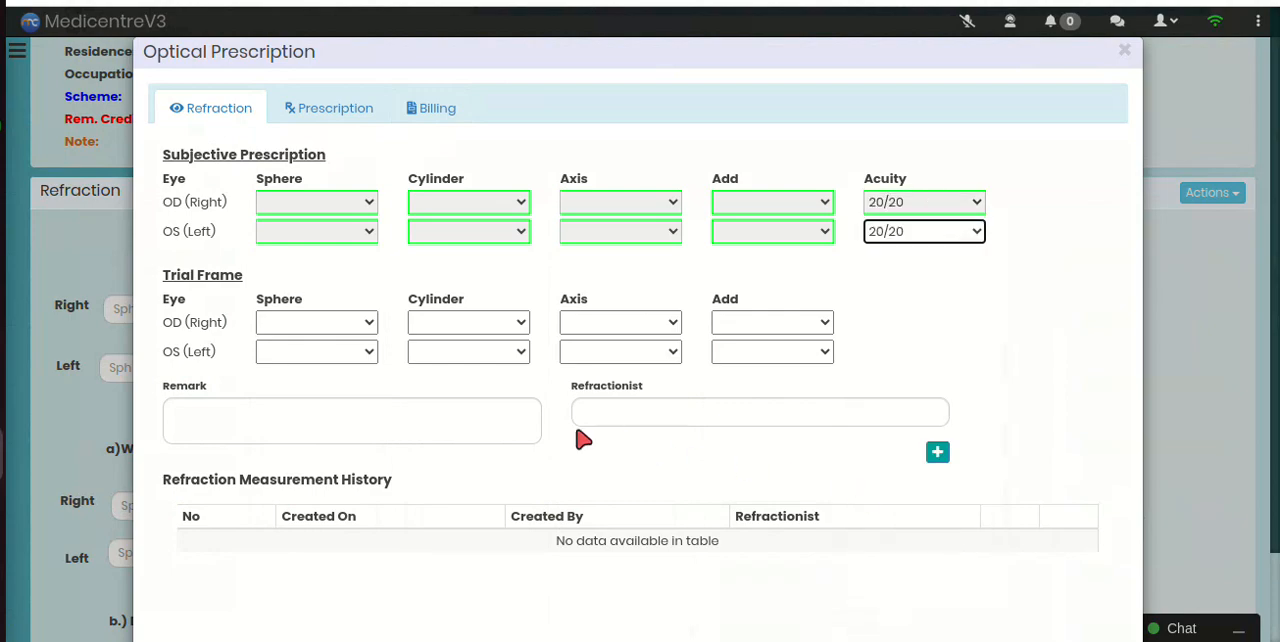
# Step: Review the Trial Frame sphere options for the right and left eyes without choosing a value
pyautogui.click(297, 322)
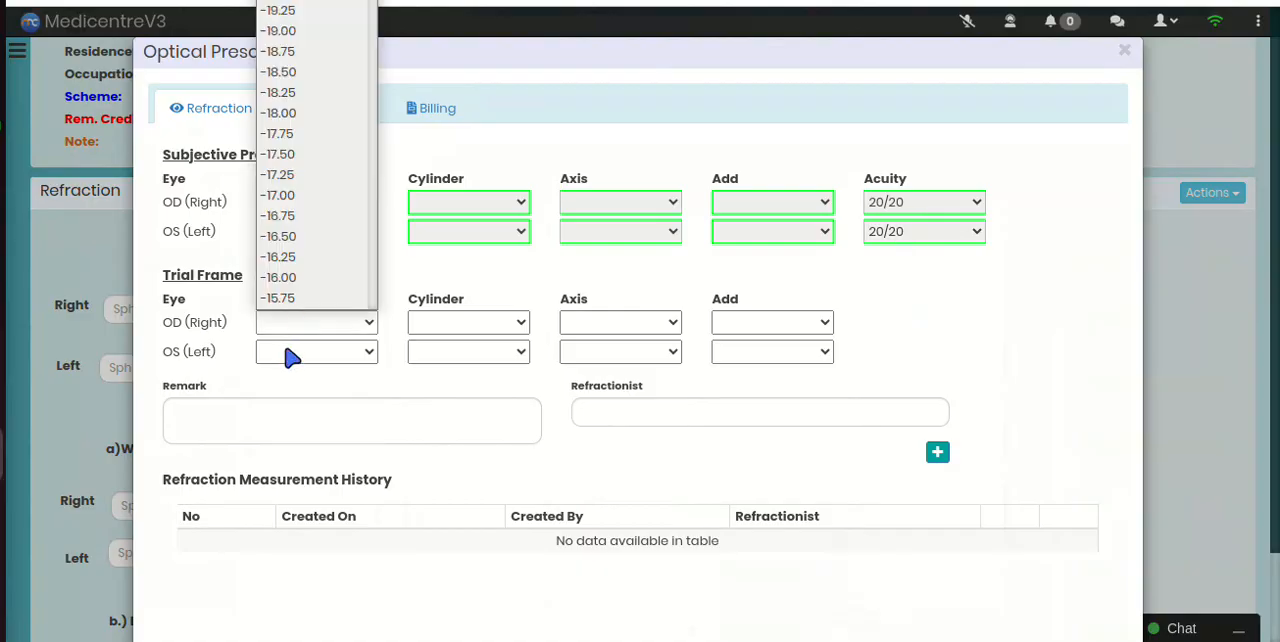
pyautogui.click(290, 357)
pyautogui.click(290, 357)
pyautogui.click(440, 331)
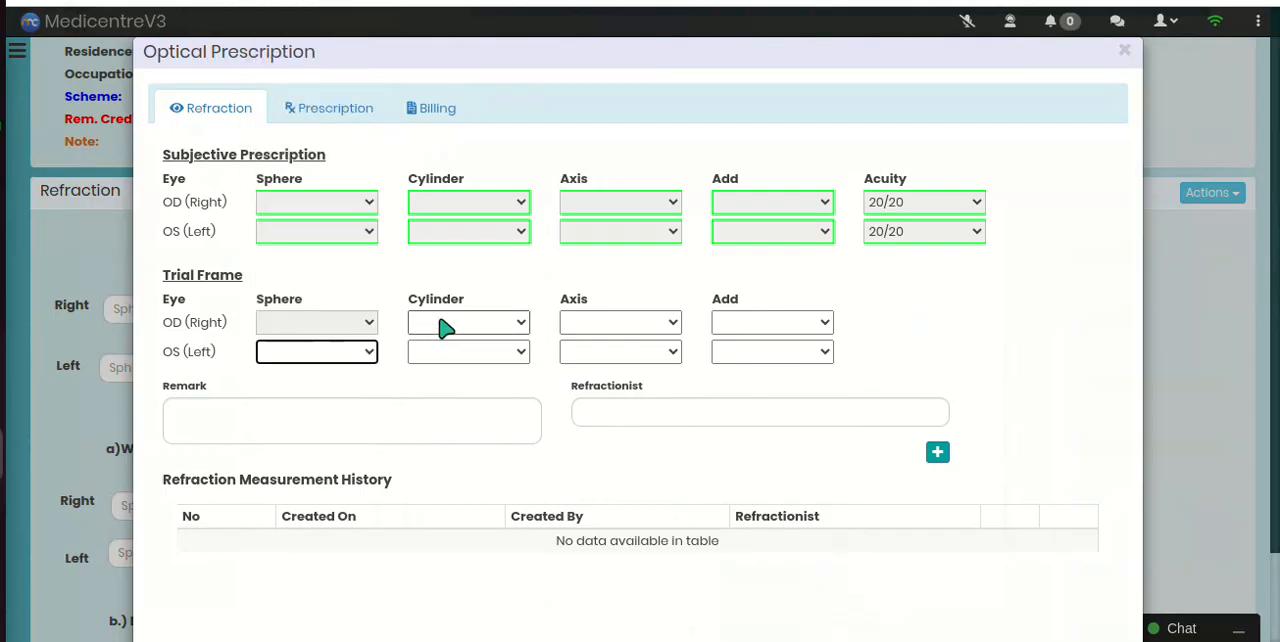
# Step: Review the Trial Frame cylinder, axis and Add options for the right and left eyes without choosing a value
pyautogui.click(443, 329)
pyautogui.click(445, 355)
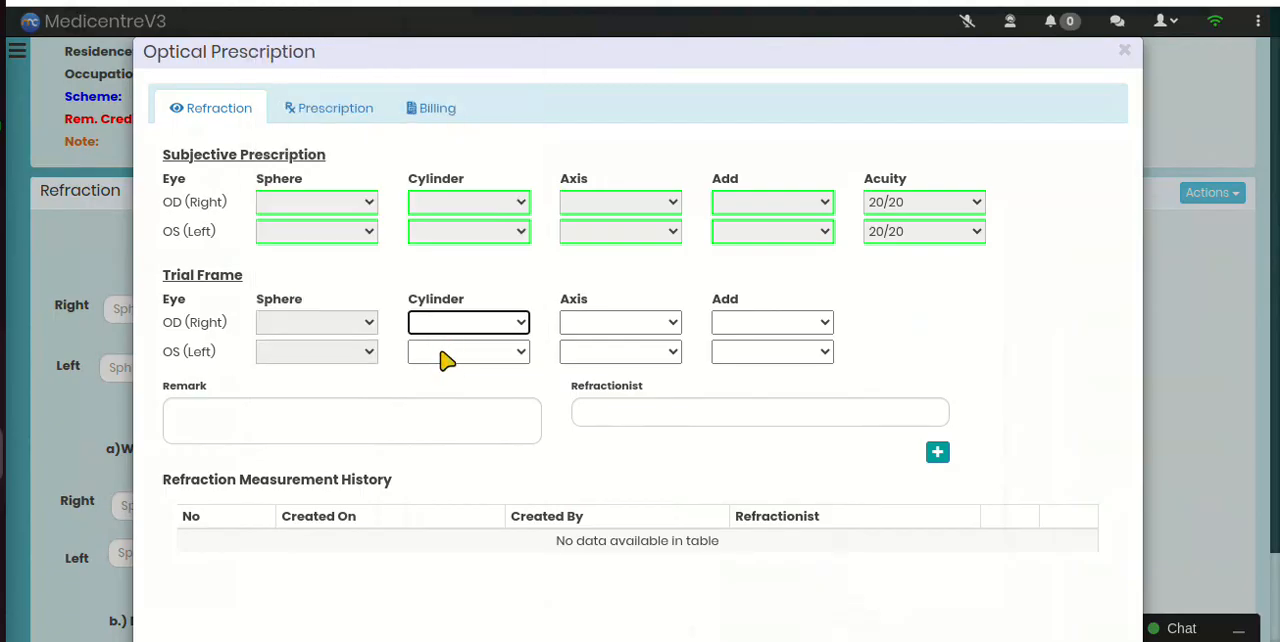
pyautogui.click(506, 360)
pyautogui.click(548, 387)
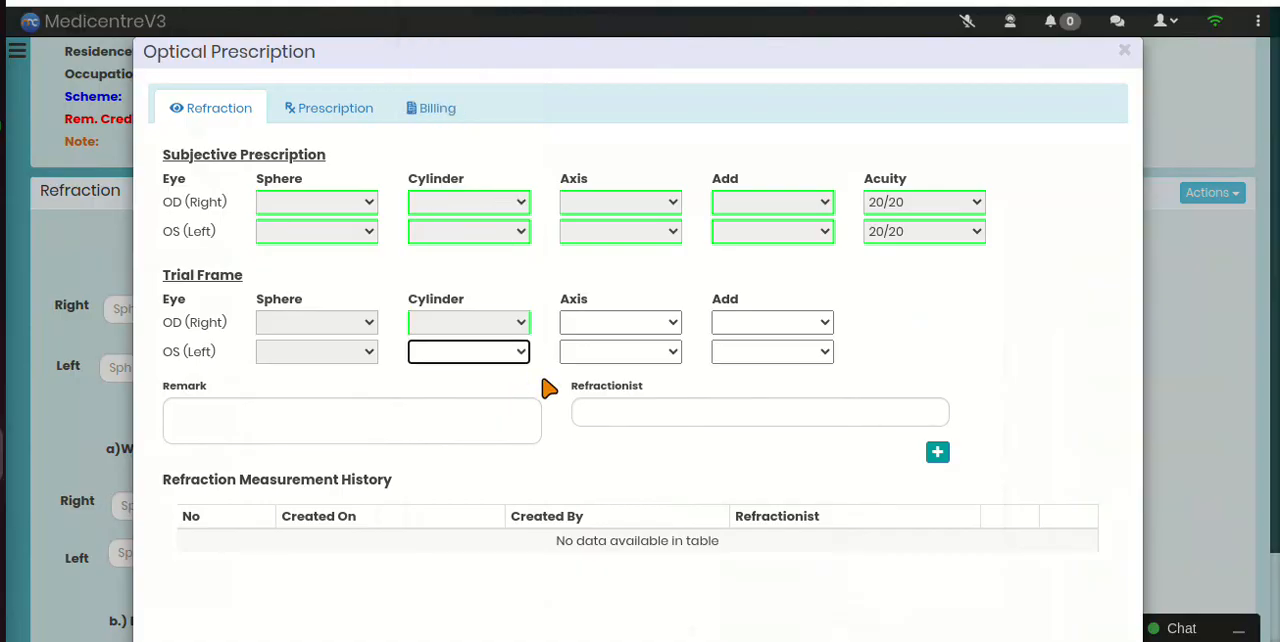
pyautogui.click(592, 331)
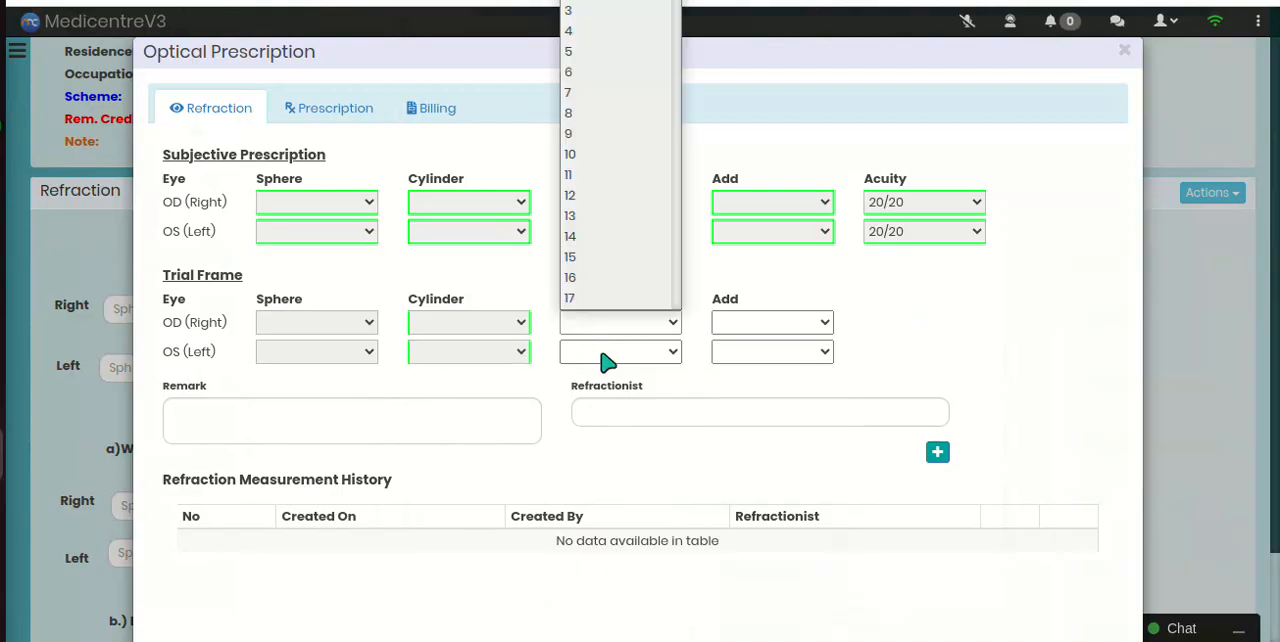
pyautogui.click(606, 360)
pyautogui.click(606, 360)
pyautogui.click(690, 378)
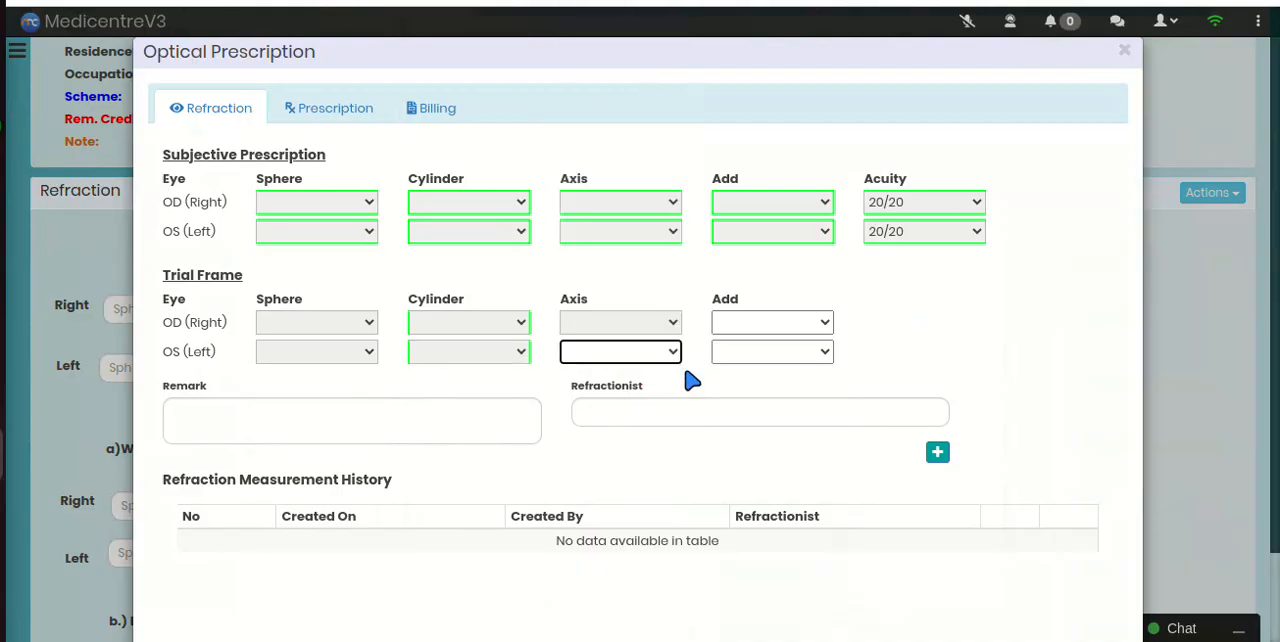
pyautogui.click(731, 333)
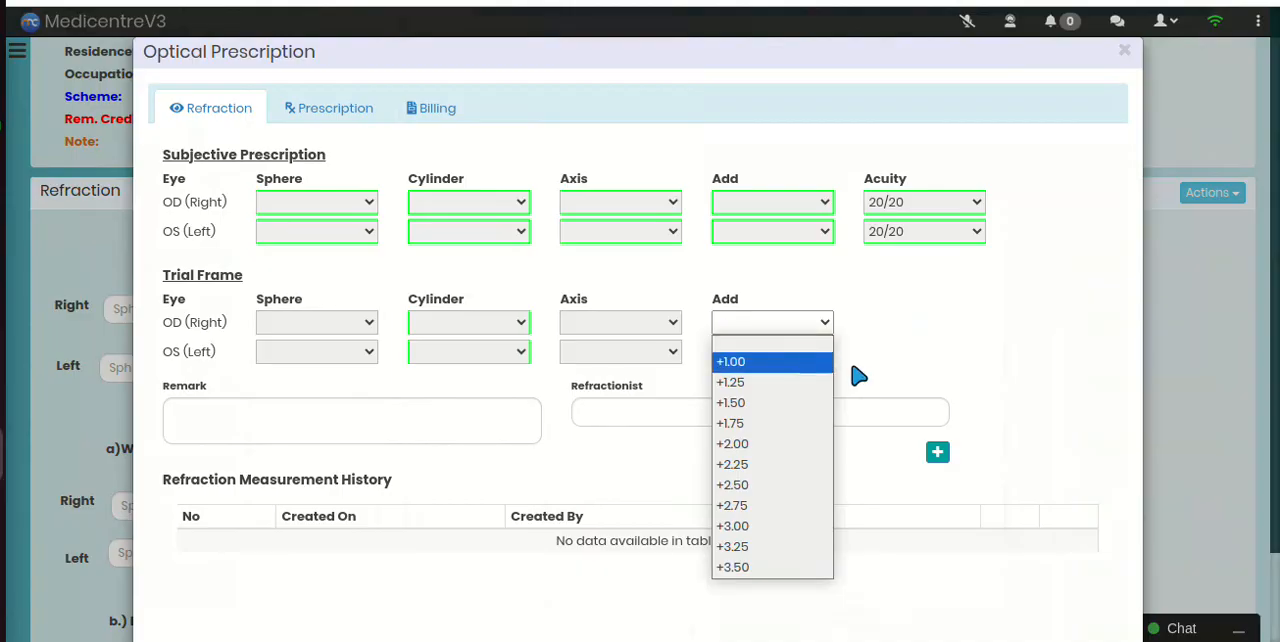
pyautogui.click(870, 360)
pyautogui.click(794, 351)
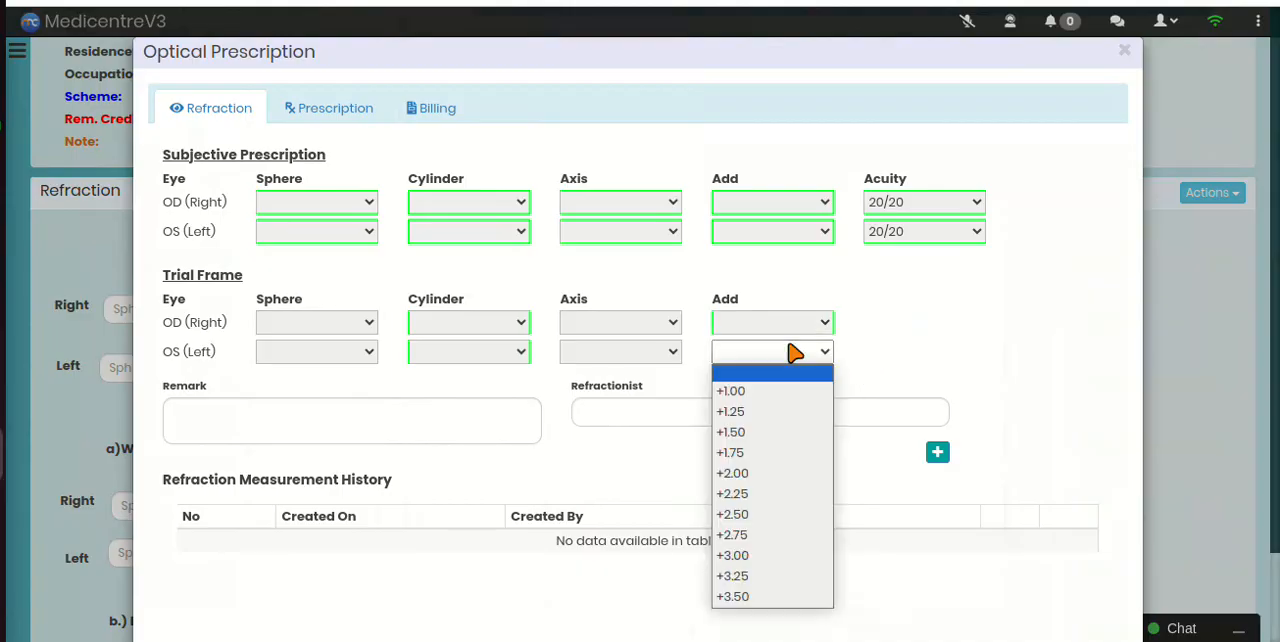
pyautogui.click(895, 372)
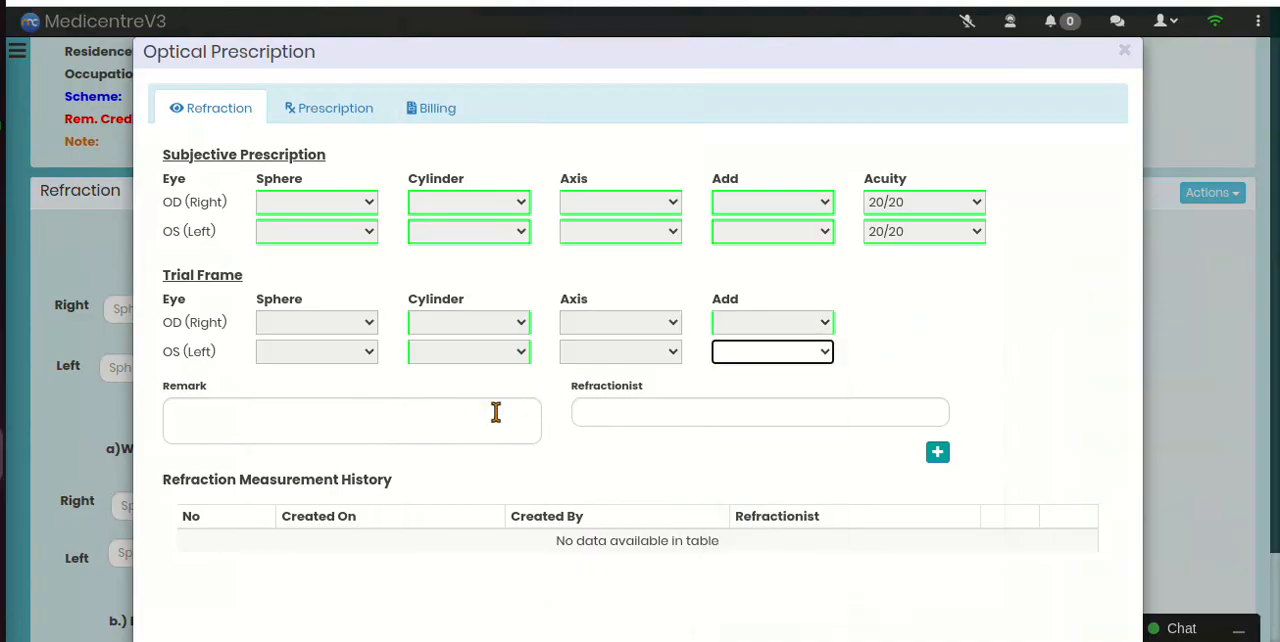
# Step: Enter the refractionist's name, leave the remark blank, and save the refraction measurements
pyautogui.click(434, 427)
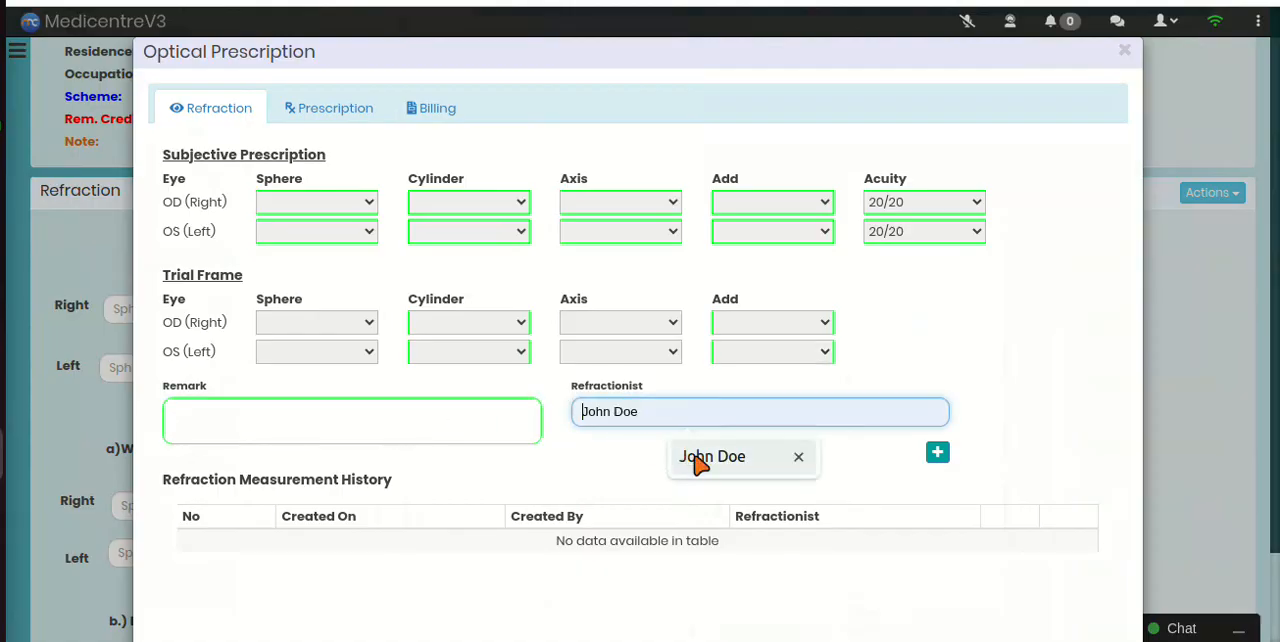
pyautogui.click(697, 465)
pyautogui.click(938, 454)
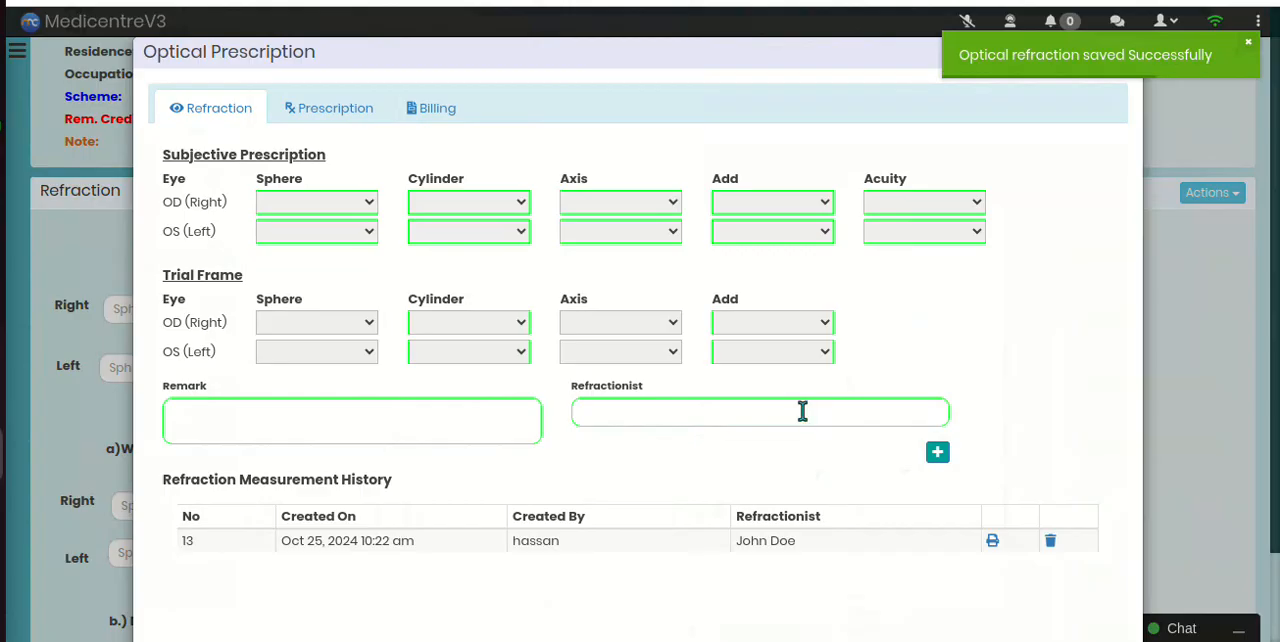
# Step: Save a Bifocal prescription with the doctor/clinician's name filled in and the remark left blank
pyautogui.click(340, 112)
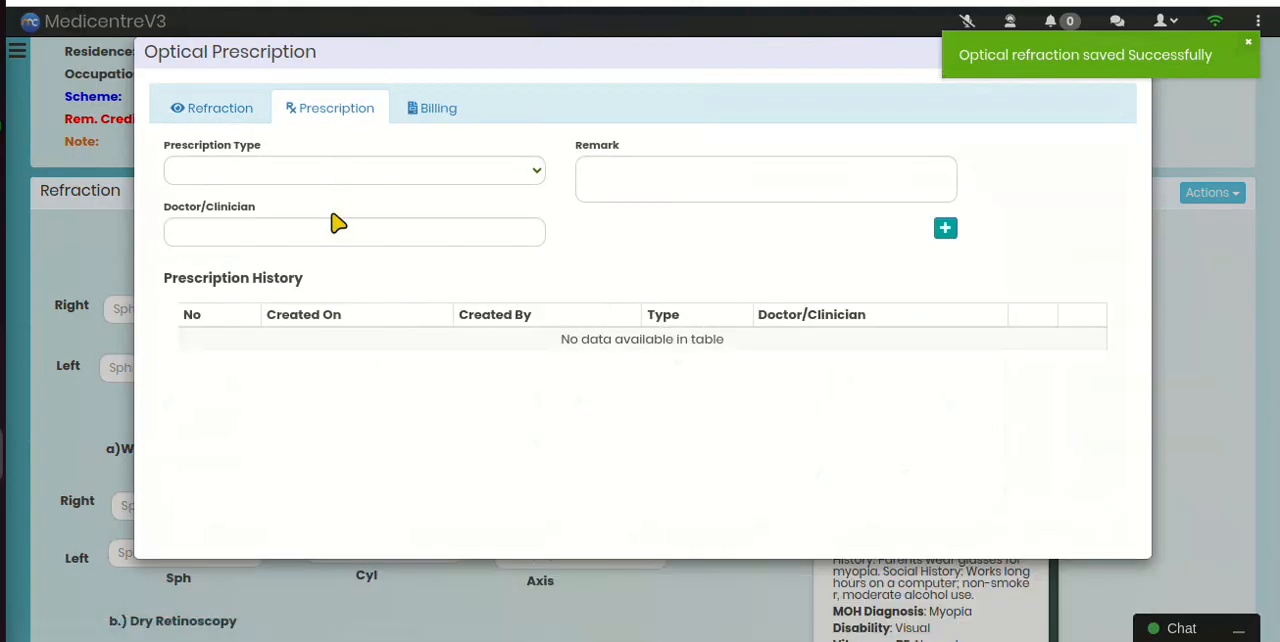
pyautogui.click(329, 172)
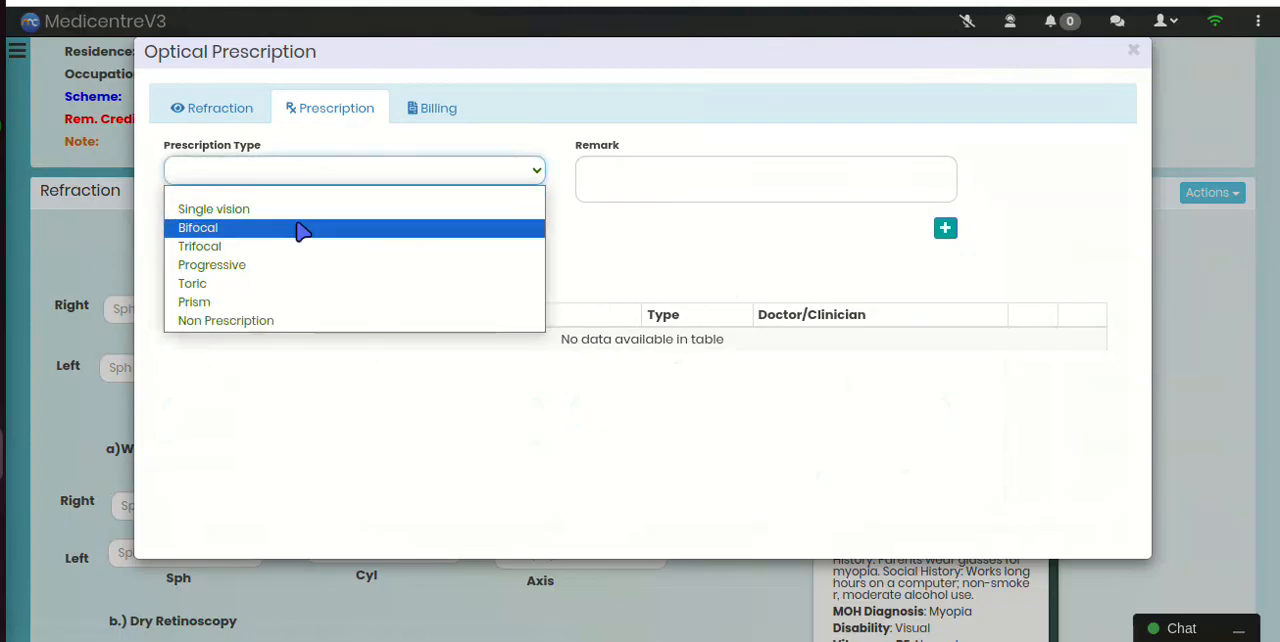
pyautogui.click(302, 229)
pyautogui.click(297, 232)
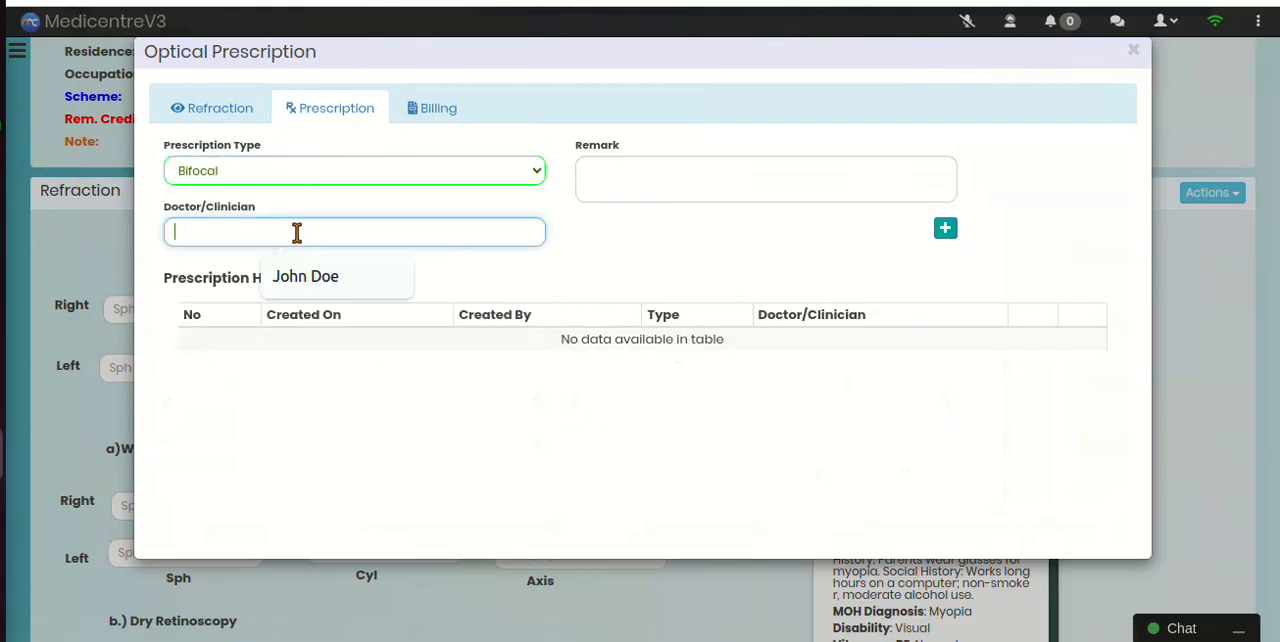
pyautogui.click(309, 279)
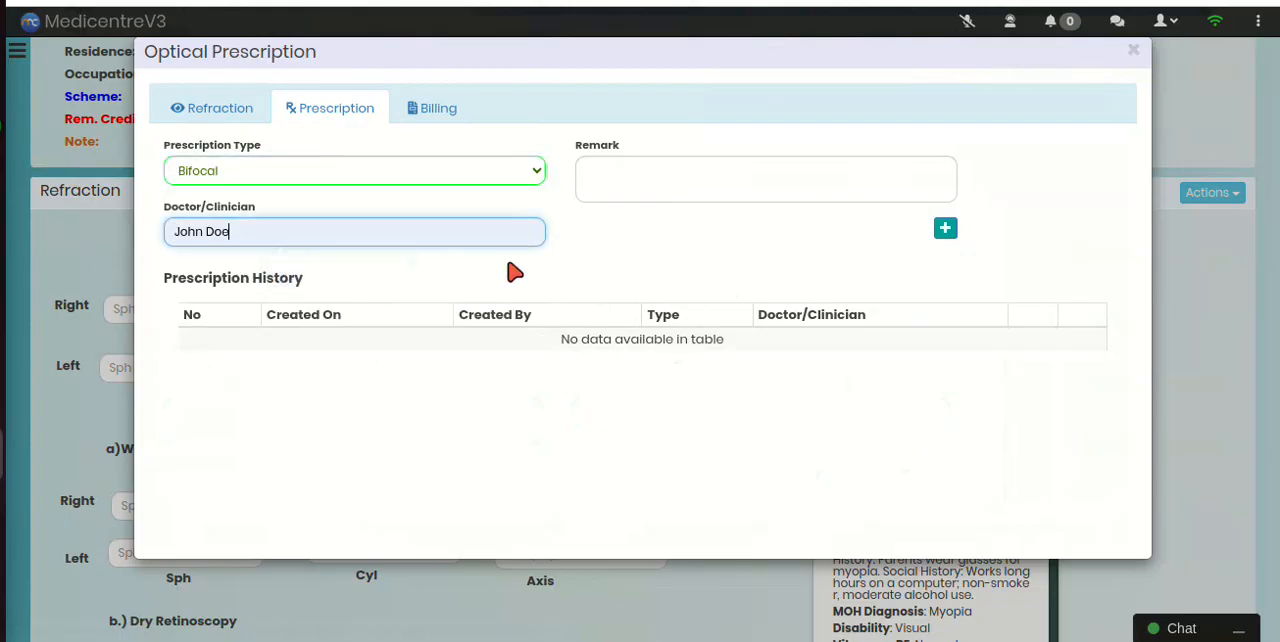
pyautogui.click(606, 187)
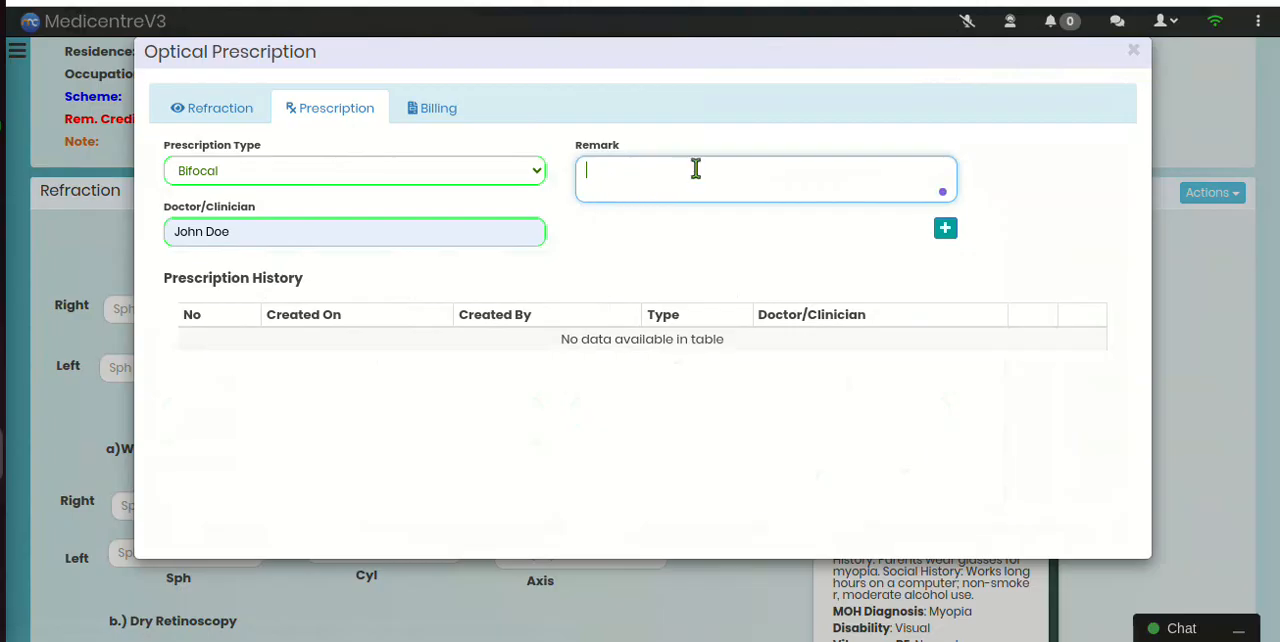
pyautogui.click(945, 229)
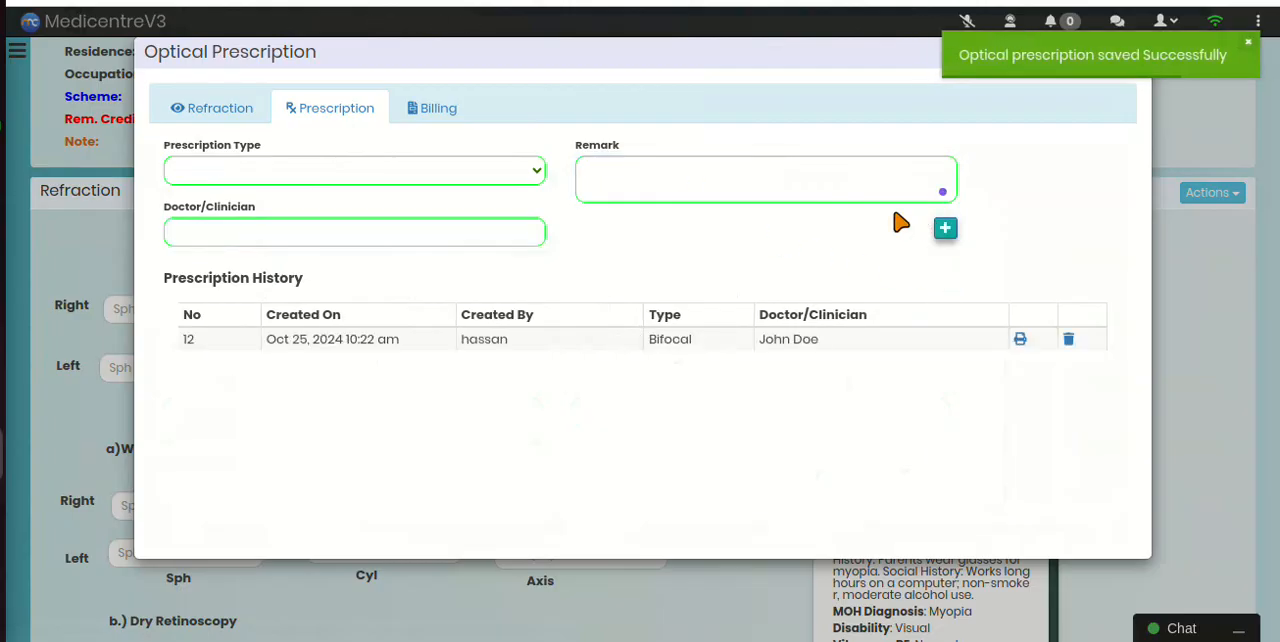
# Step: Select BIFOCAL CR39 as the billing item under the Cash Payers customer scheme
pyautogui.click(438, 110)
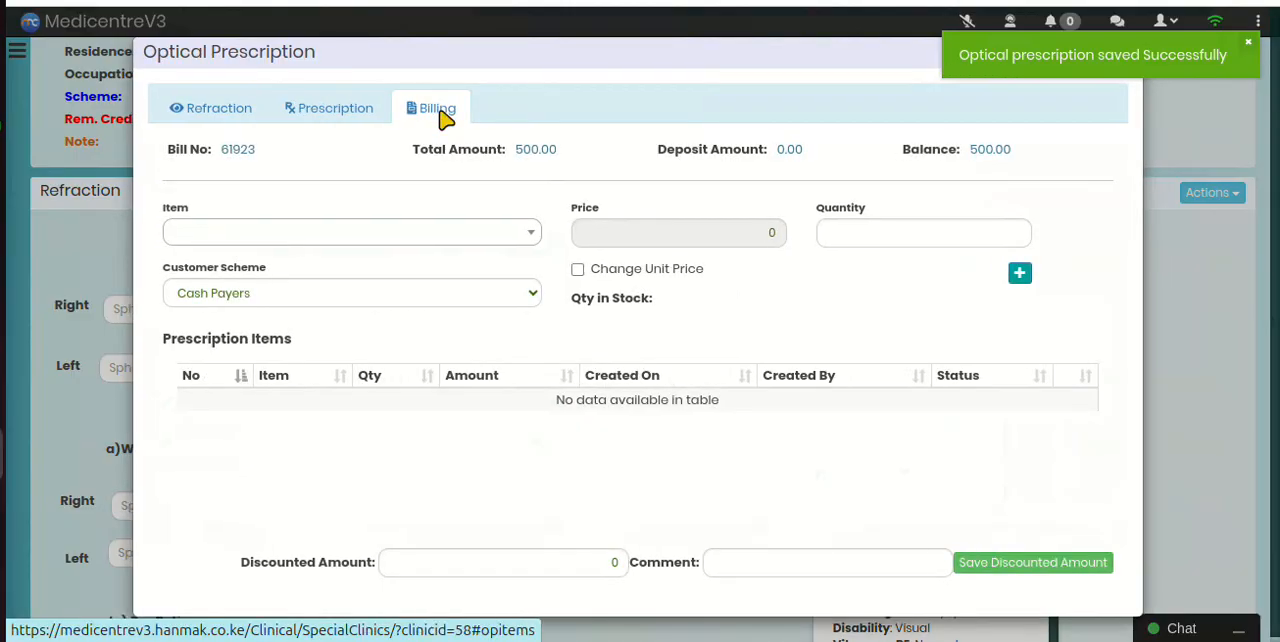
pyautogui.click(403, 237)
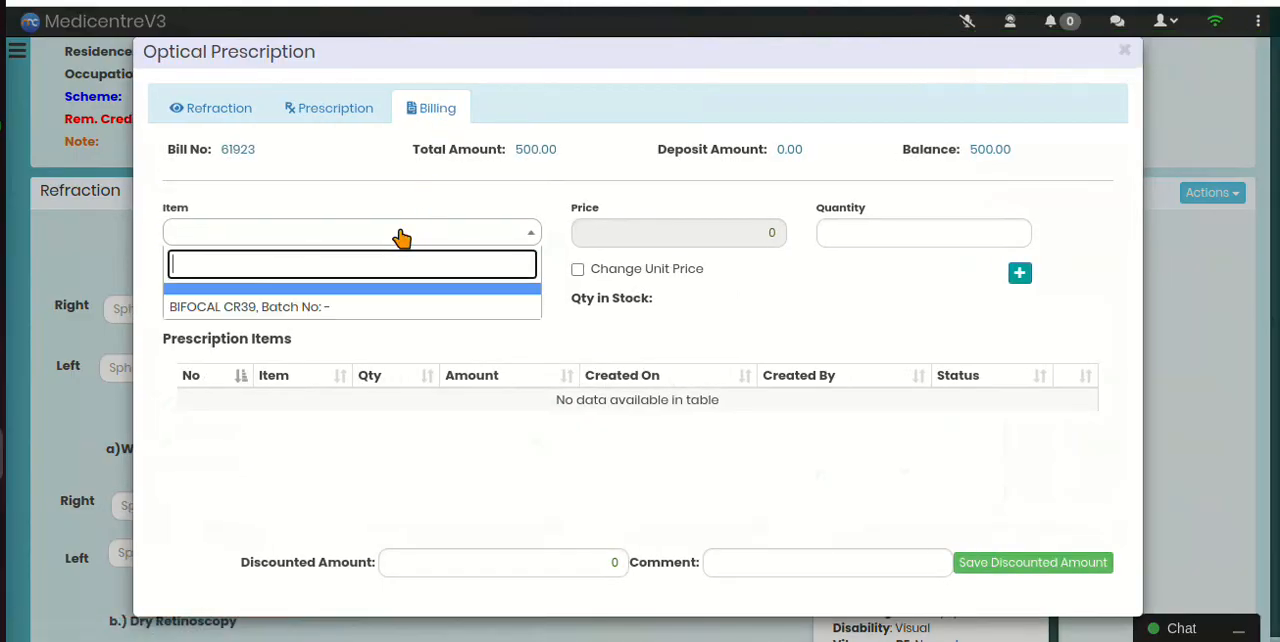
pyautogui.click(312, 308)
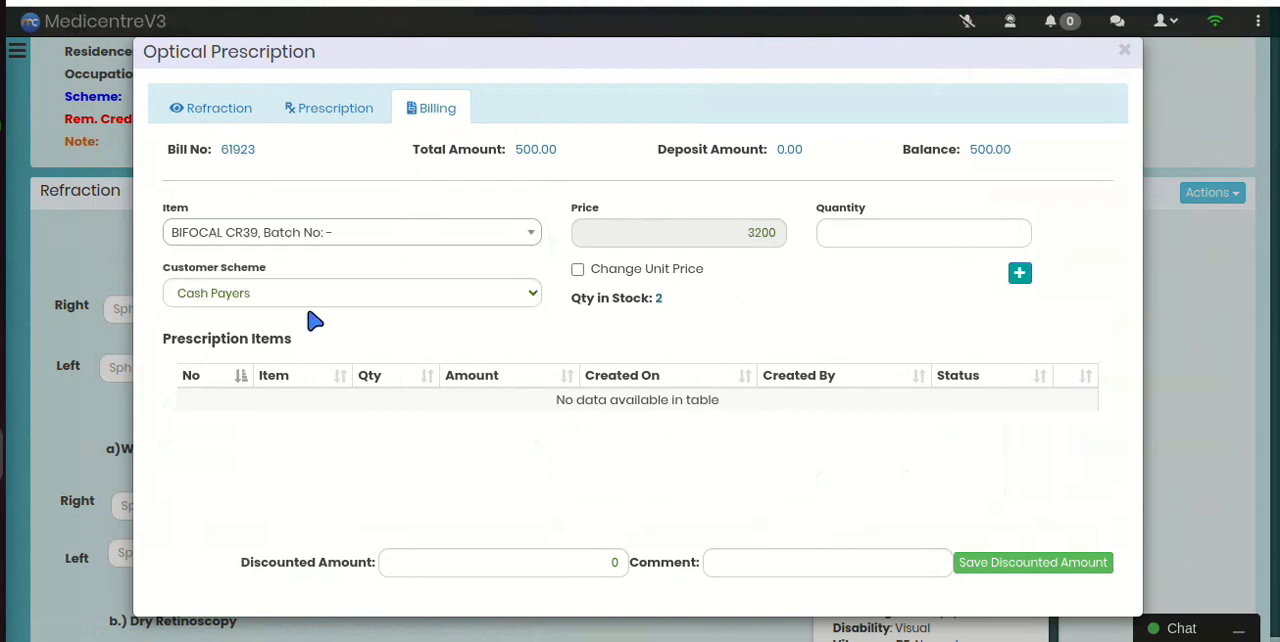
pyautogui.click(277, 295)
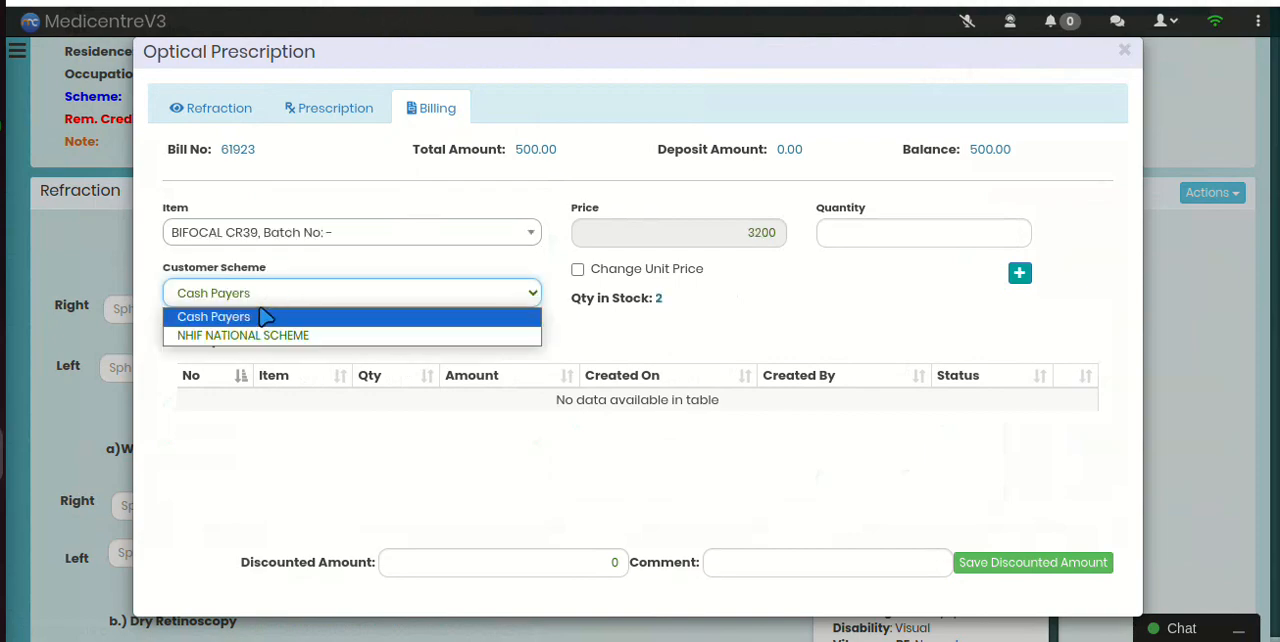
pyautogui.click(236, 317)
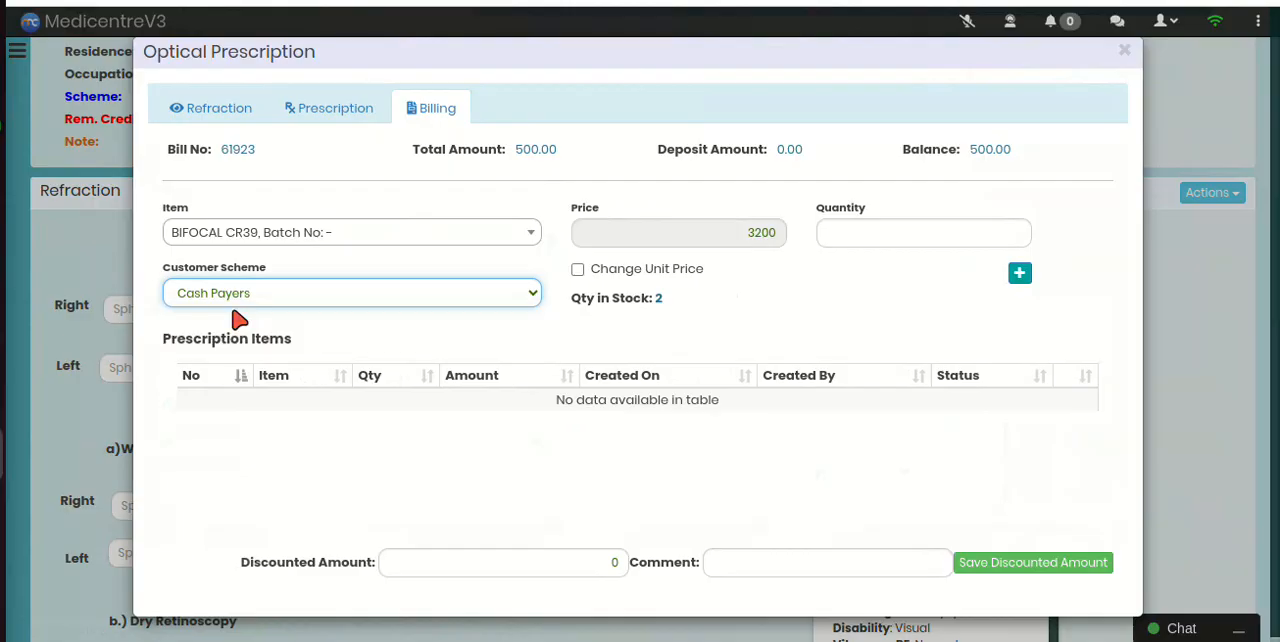
# Step: Enable changing the item's unit price and disable it again without editing the price
pyautogui.click(578, 270)
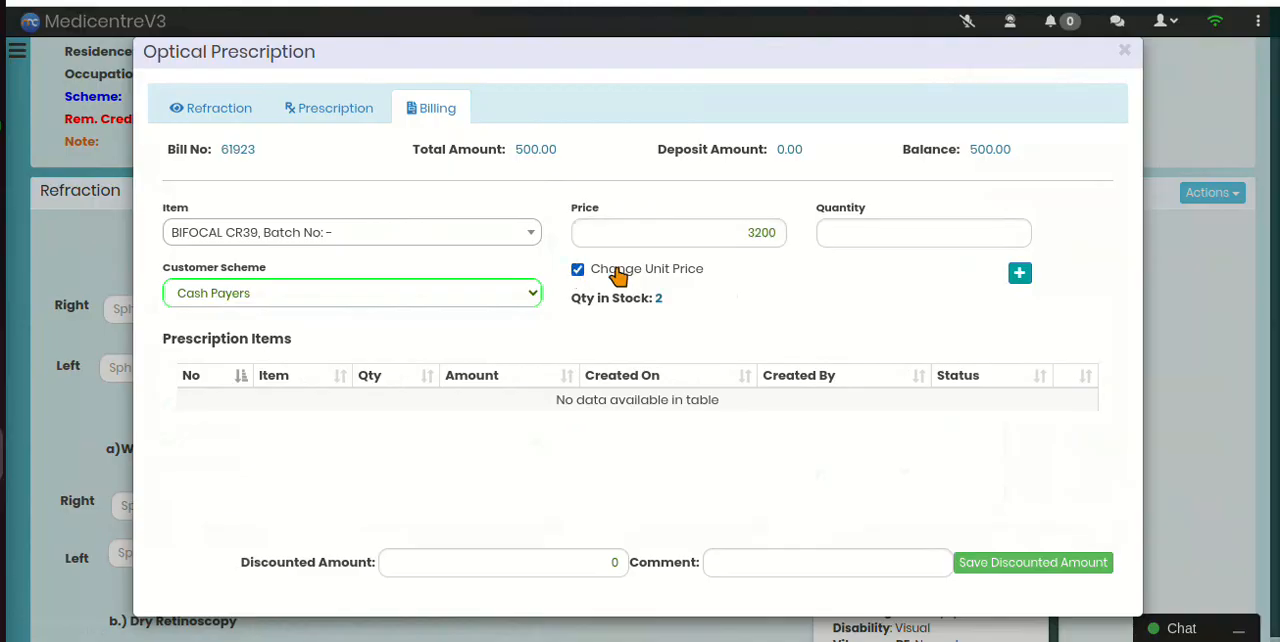
pyautogui.click(720, 240)
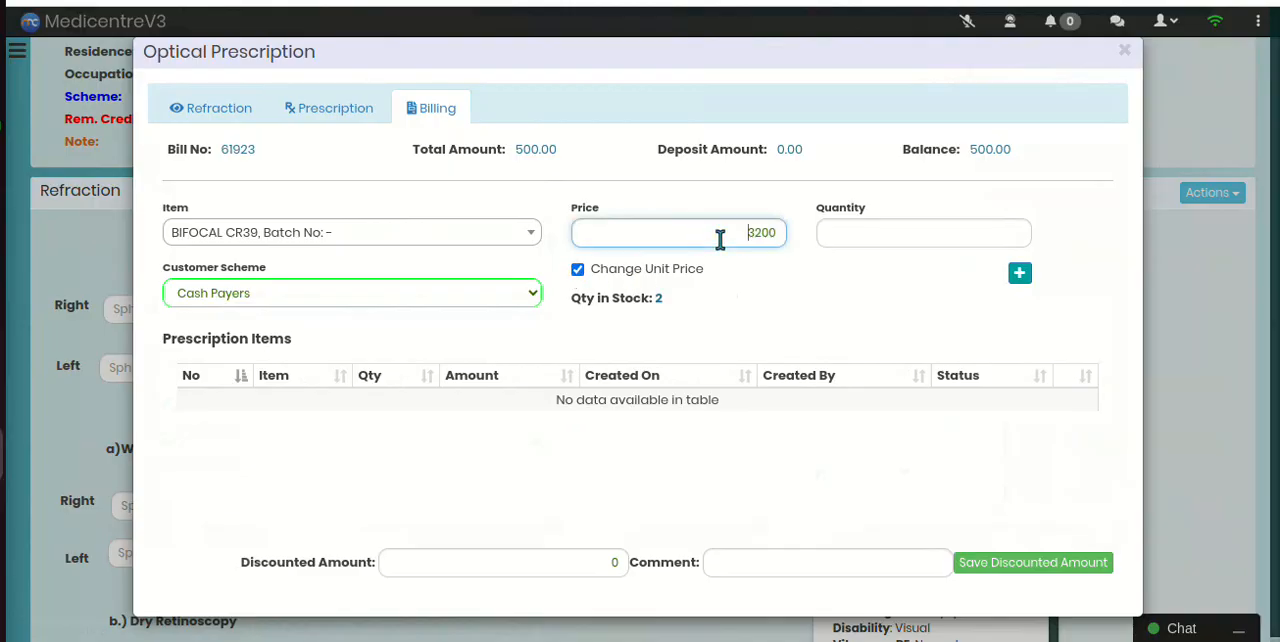
pyautogui.click(579, 272)
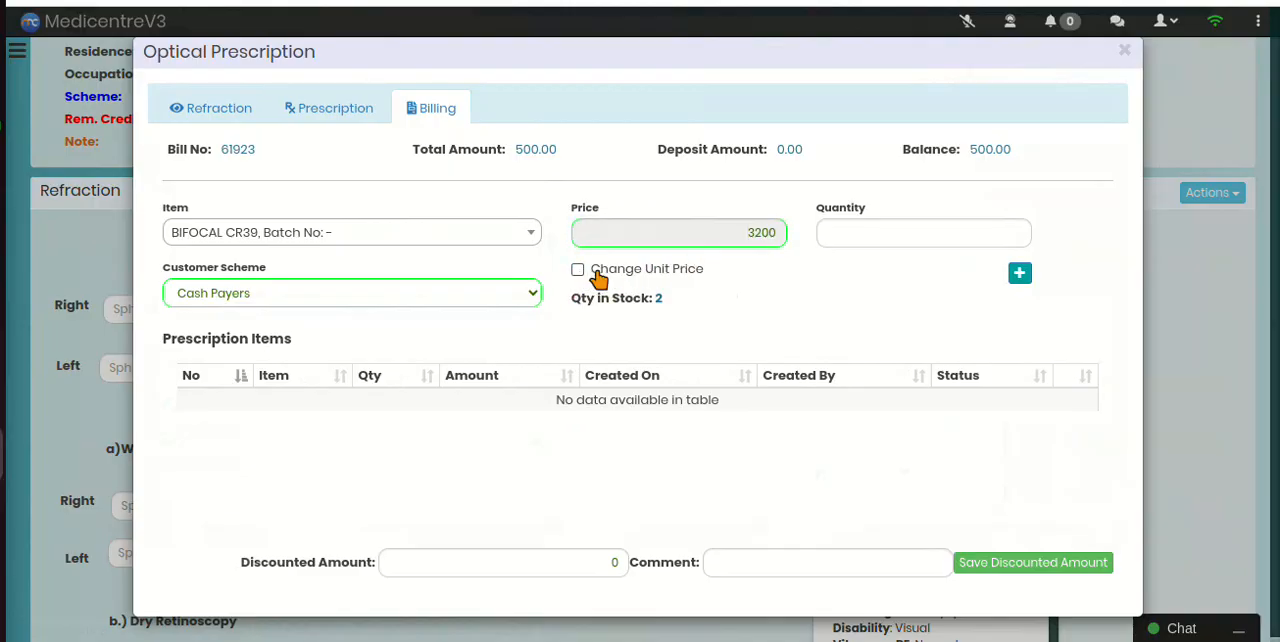
# Step: Set the quantity to 1 and add the bifocal item to the prescription items
pyautogui.click(832, 236)
pyautogui.write('1')
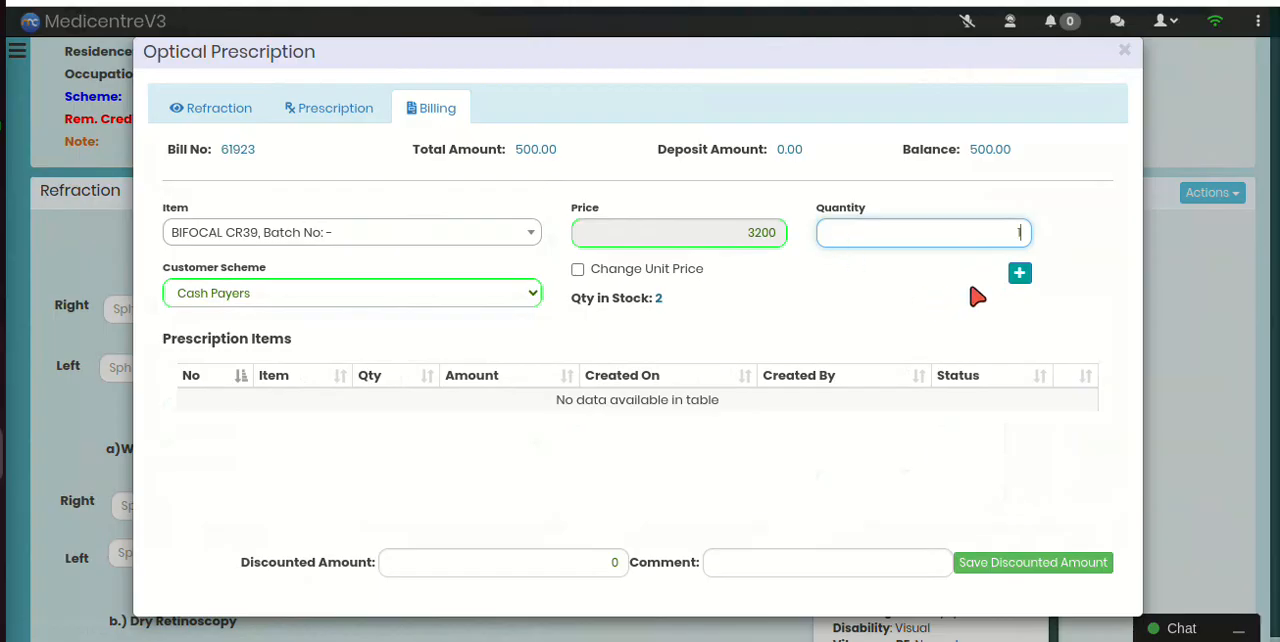
pyautogui.click(1017, 276)
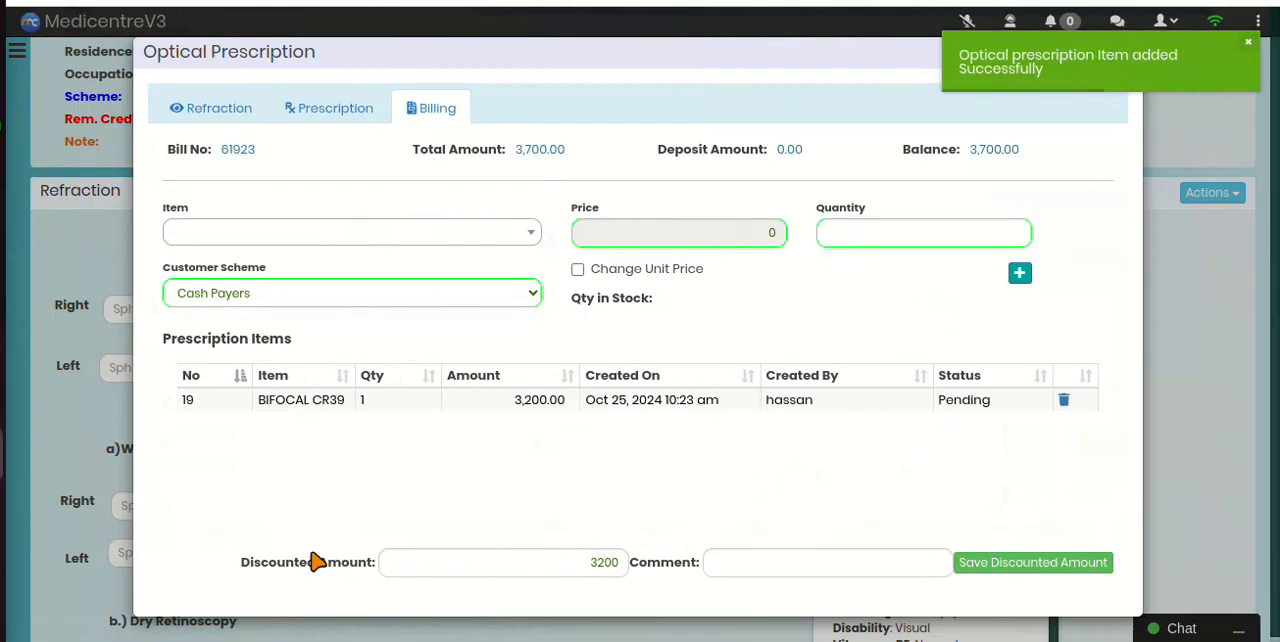
# Step: Save the discounted amount of 3200 for the prescription items with the comment left blank
pyautogui.click(595, 563)
pyautogui.click(763, 565)
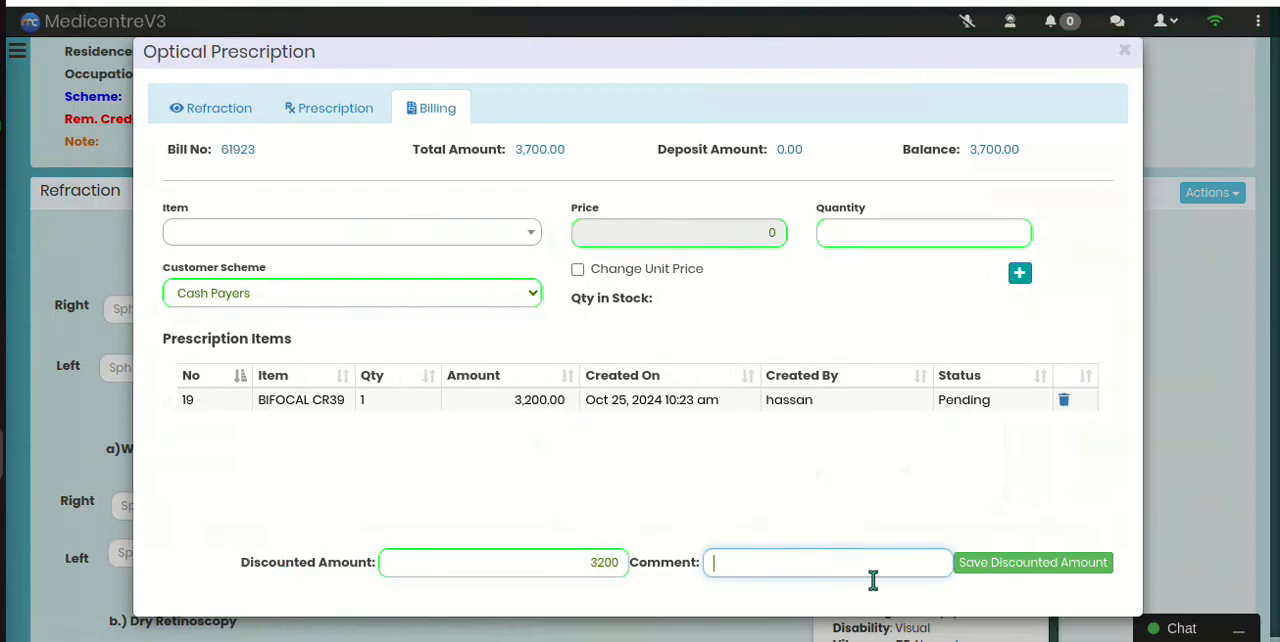
pyautogui.click(1036, 564)
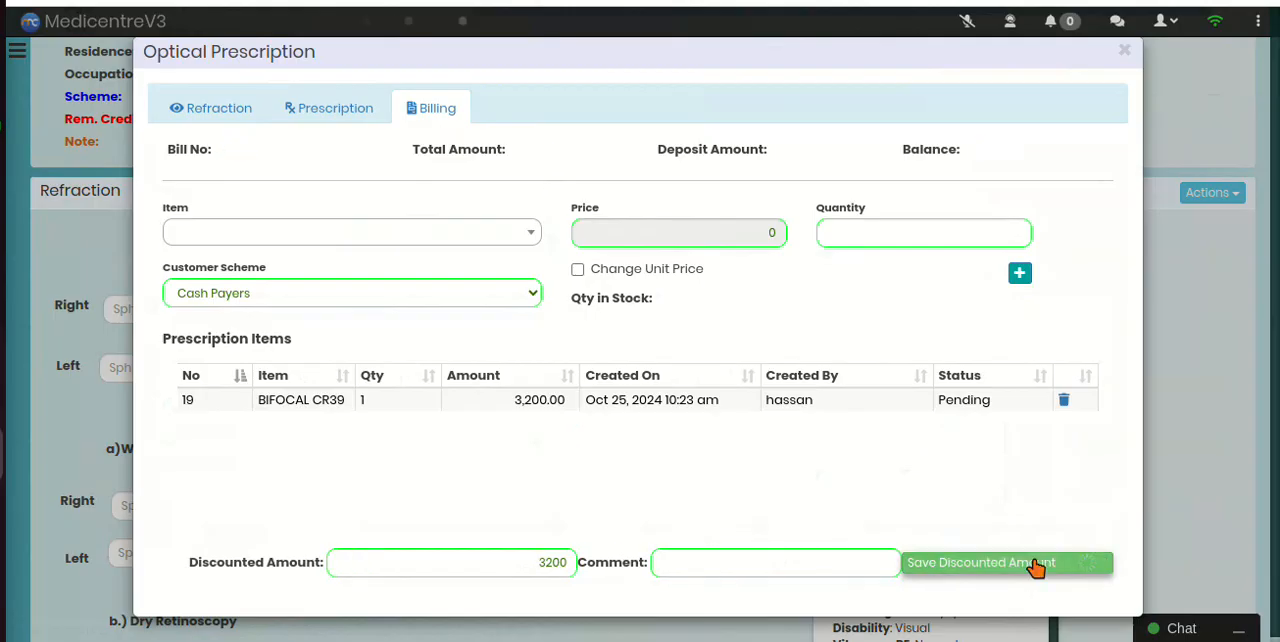